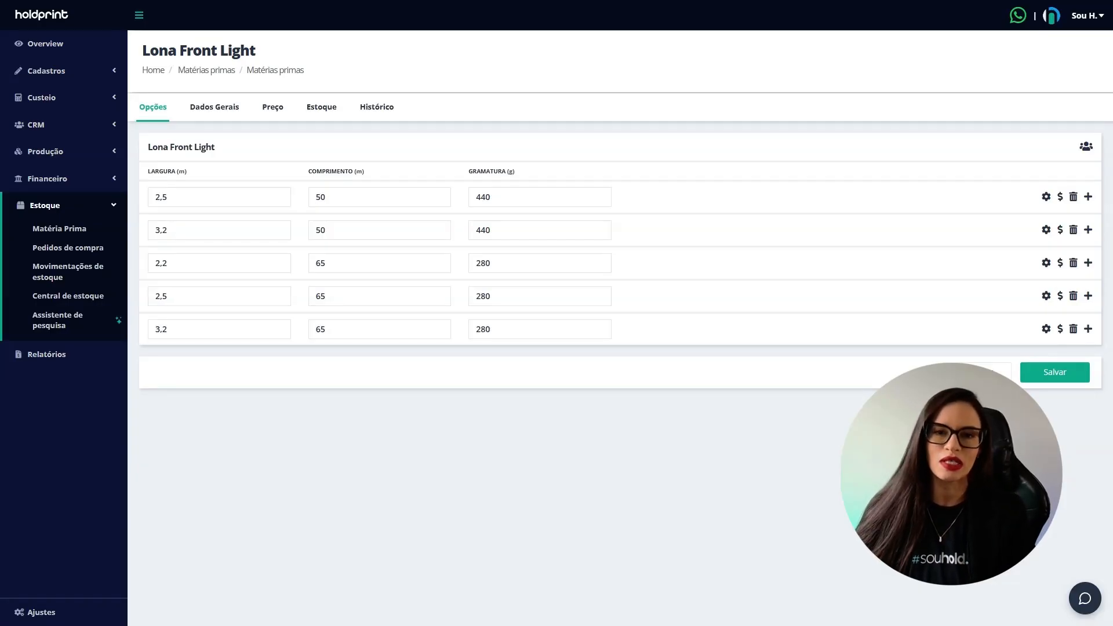
Create a new raw material from the Lona Front Light template, searching the templates for "lona"
left_click(273, 108)
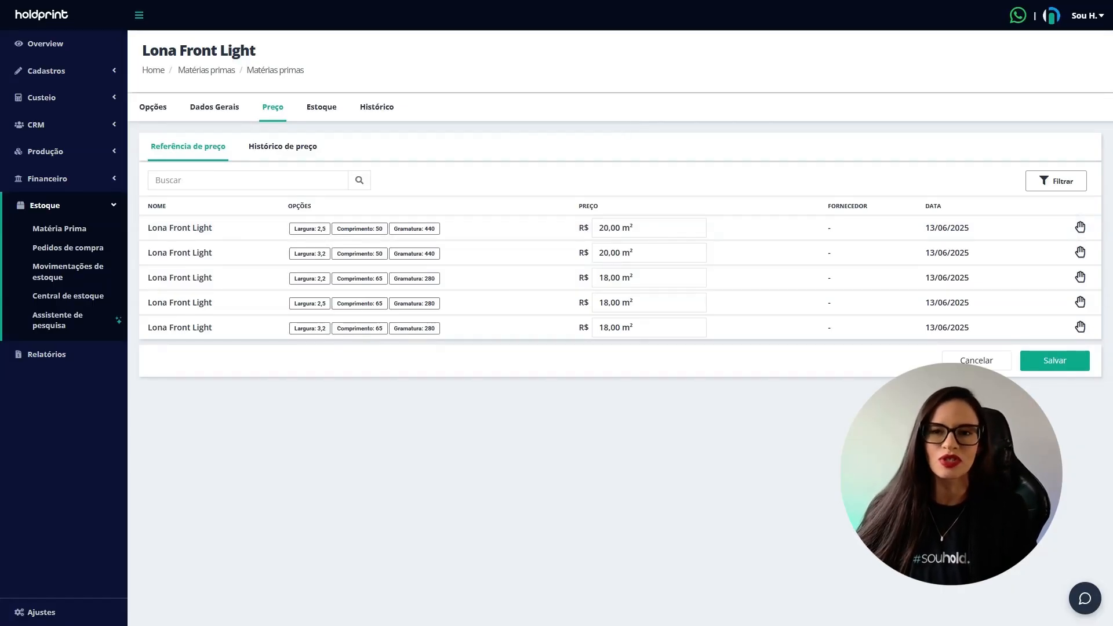
left_click(78, 229)
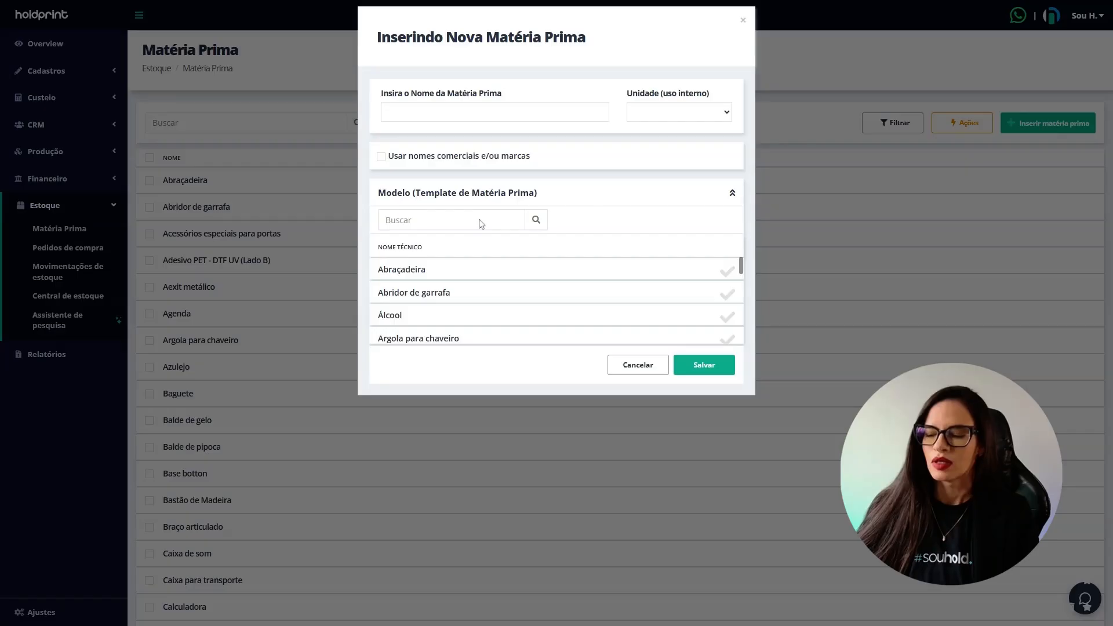
left_click(479, 224)
type("lona")
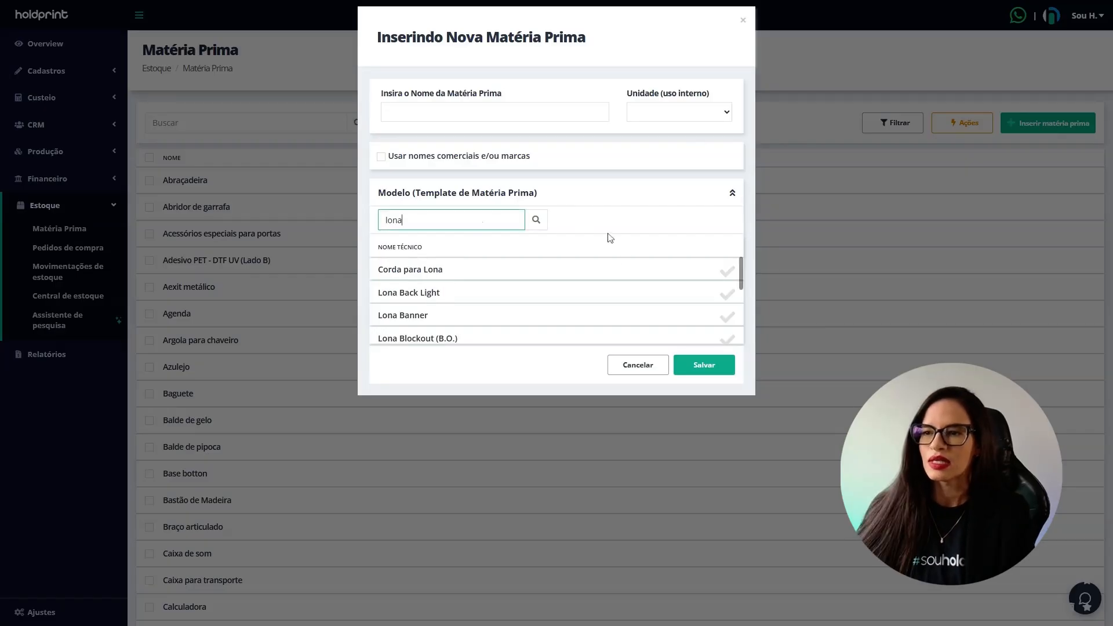
scroll(556, 318, "down", 2)
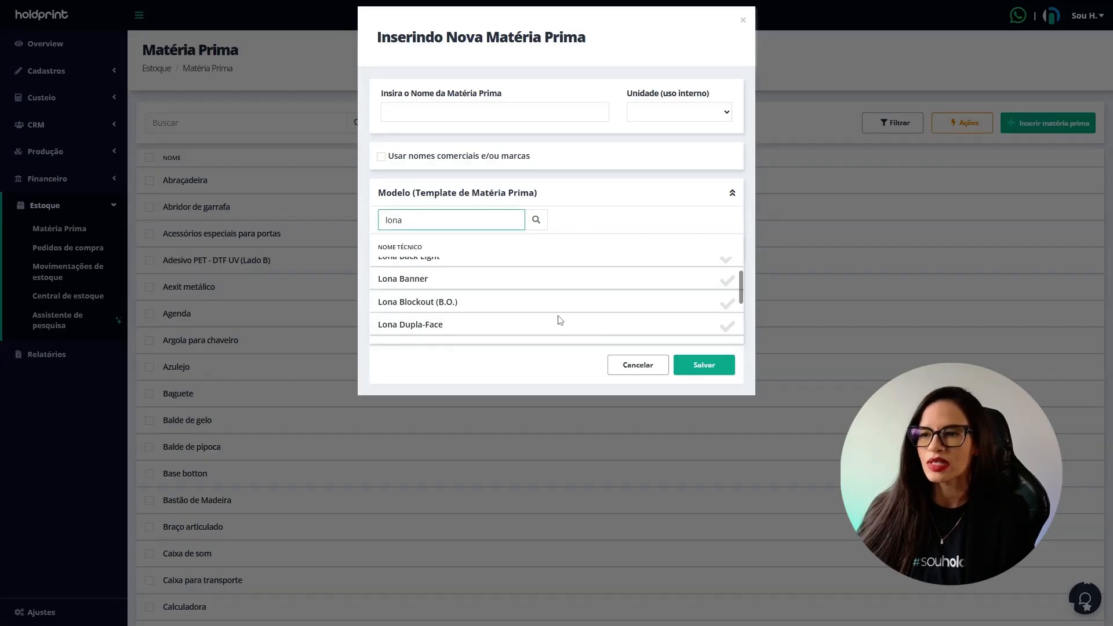
left_click(728, 331)
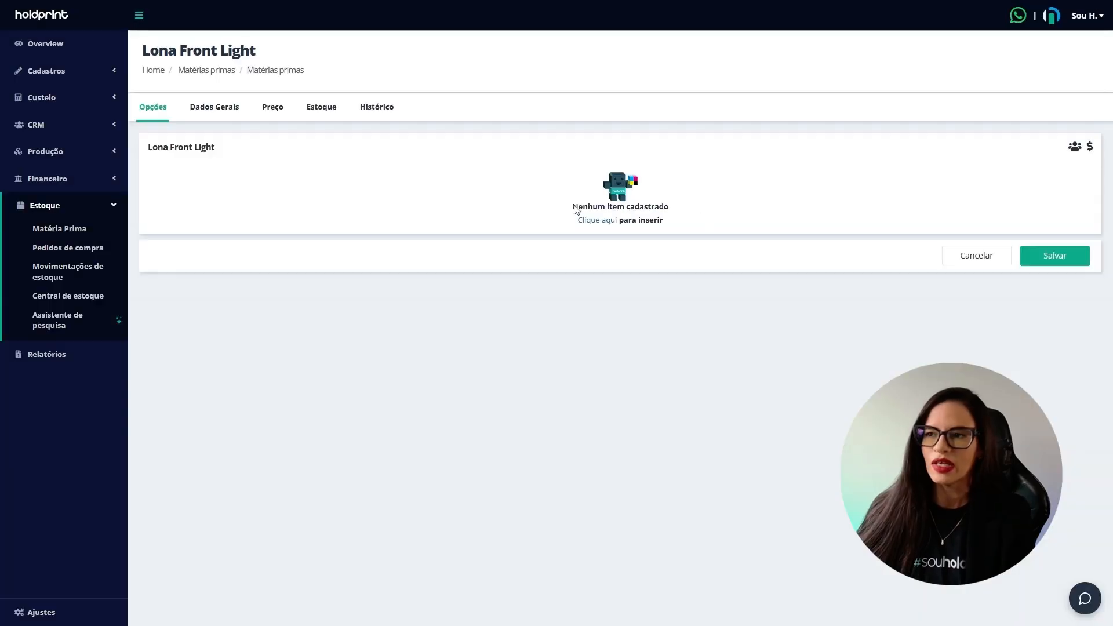
Add two Lona Front Light options, widths 1,06 m and 1 m, each 50 m long at 440 g, and show their price references
left_click(597, 222)
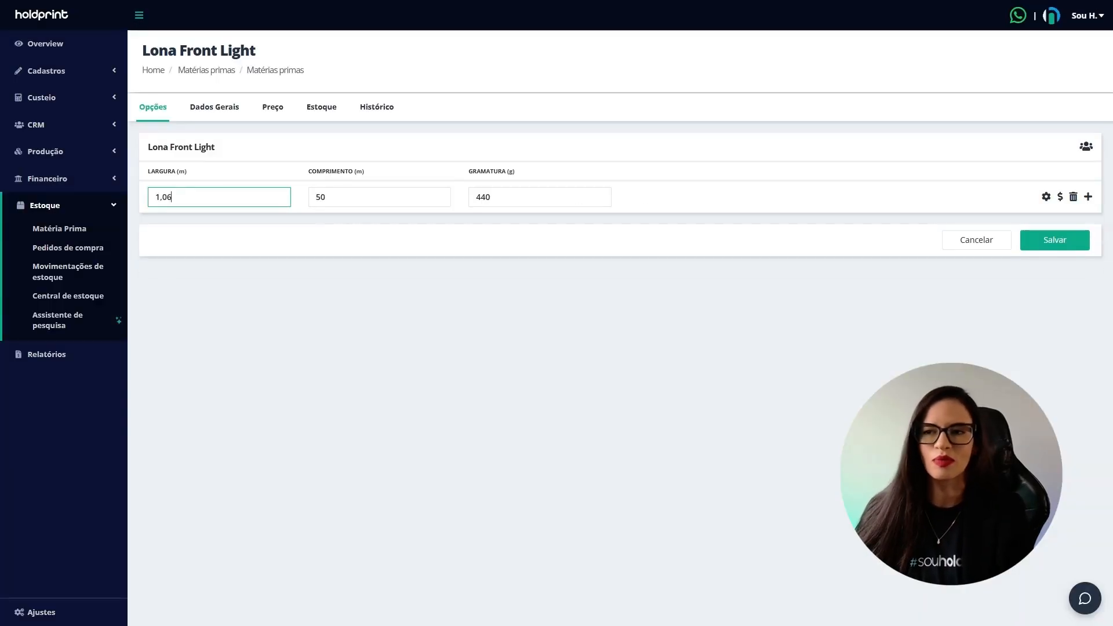
left_click(452, 143)
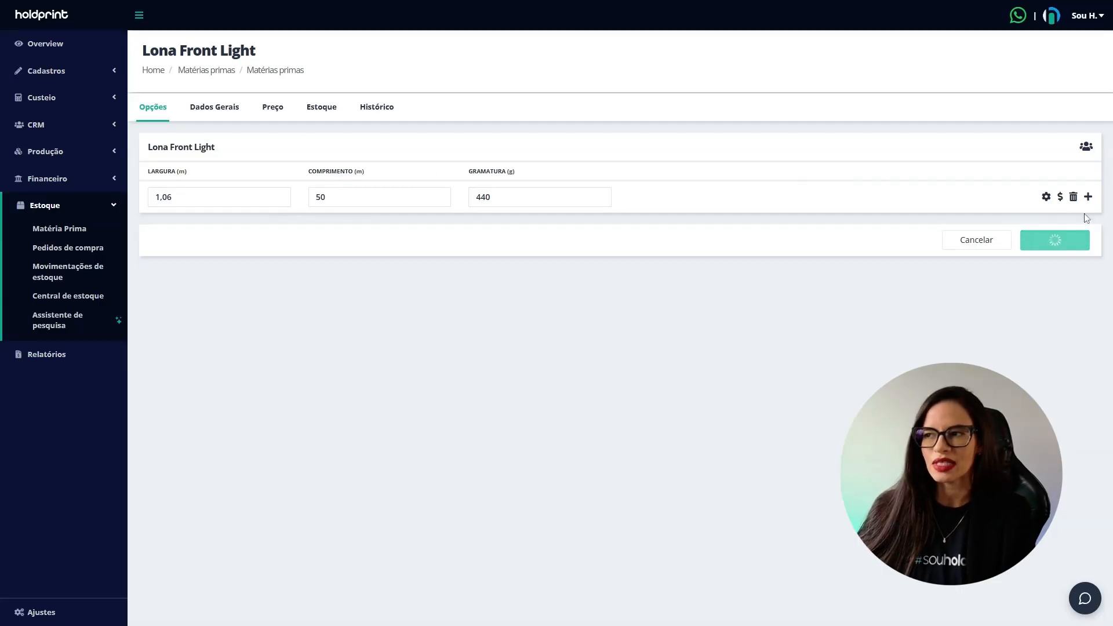
left_click(1088, 196)
left_click_drag(230, 230, 144, 237)
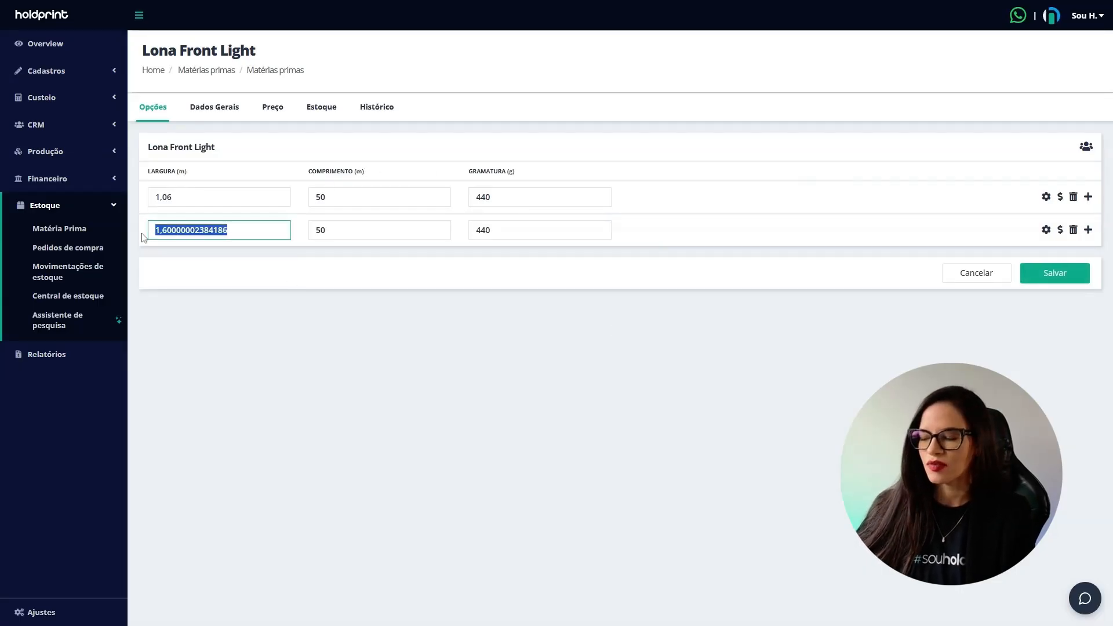
type("1,6")
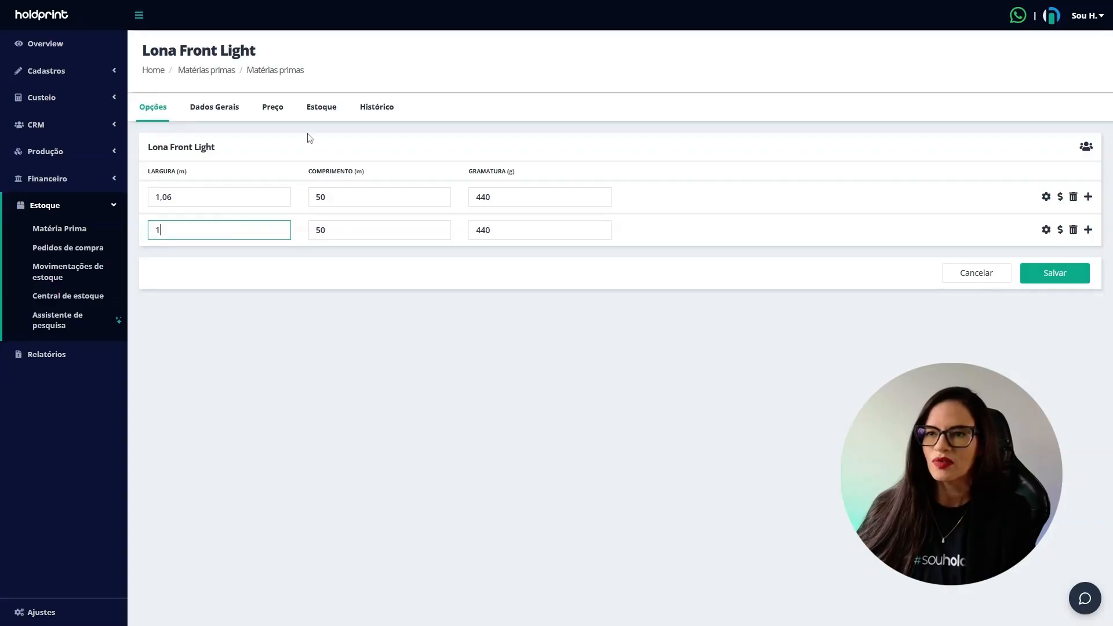
left_click(269, 114)
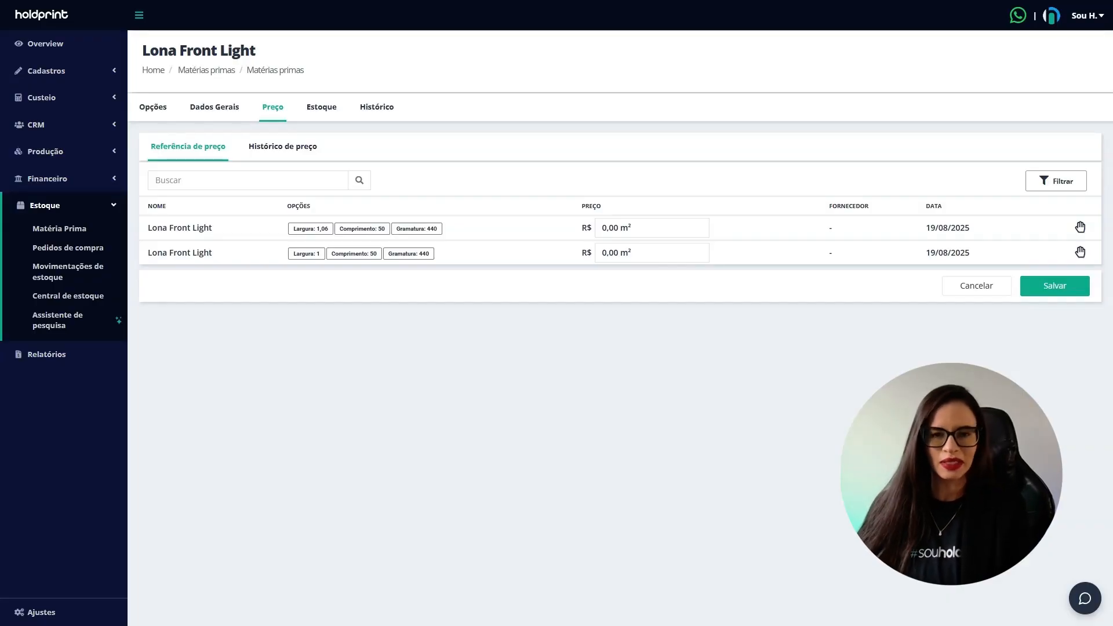
Add the Toldo retrátil em lona product from the Toldo category's Lona family, with Metros quadrados (m²) as its proposal unit
left_click(73, 106)
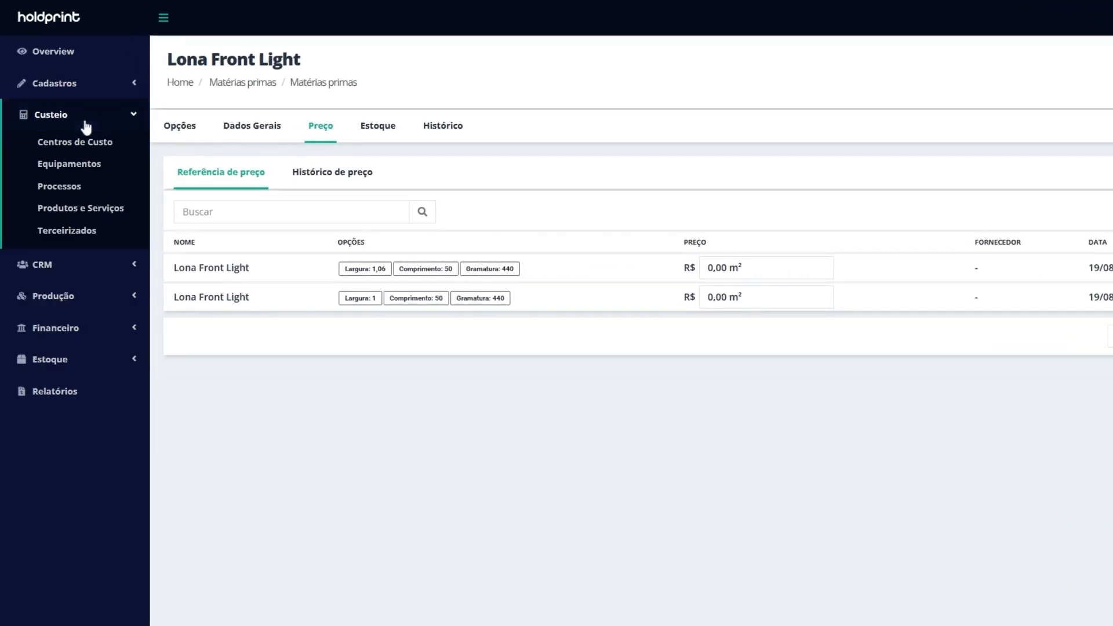
left_click(93, 208)
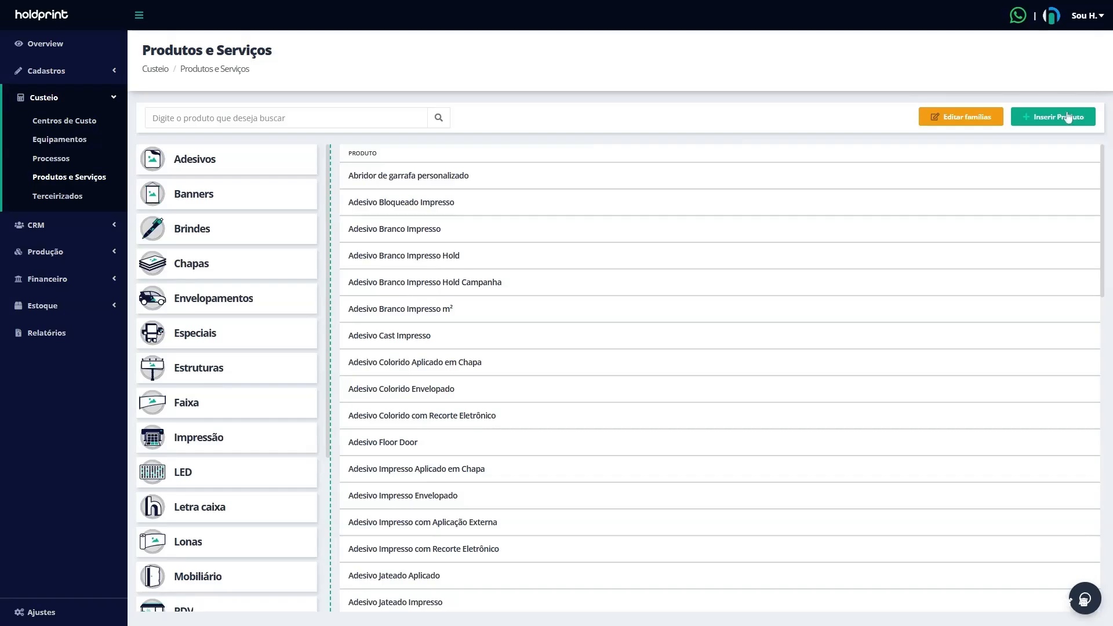
left_click(1068, 117)
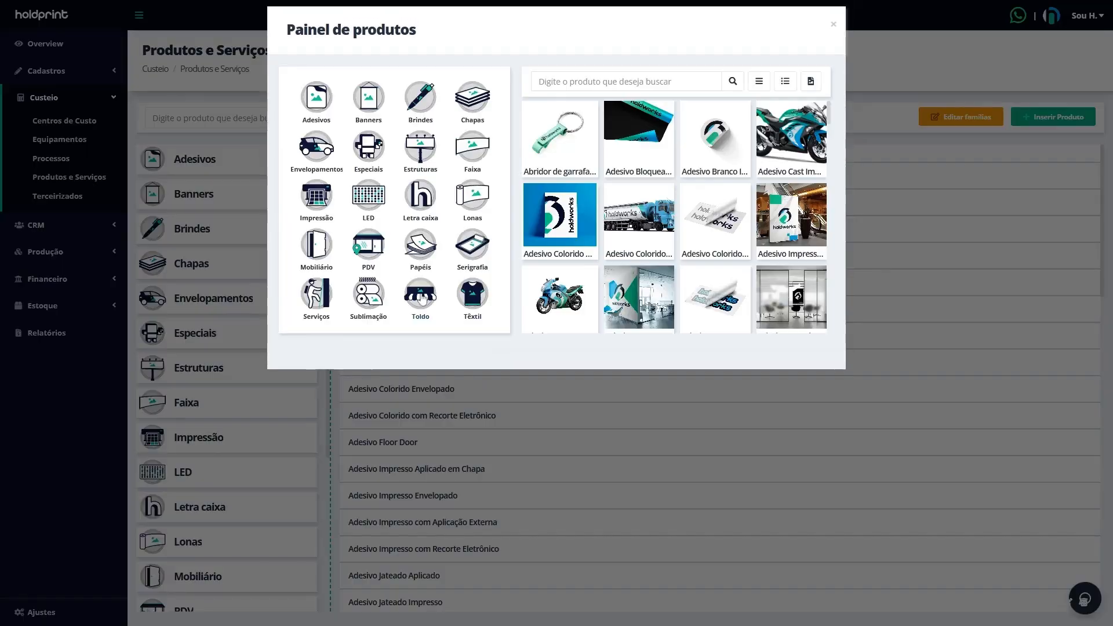
left_click(420, 299)
left_click(776, 135)
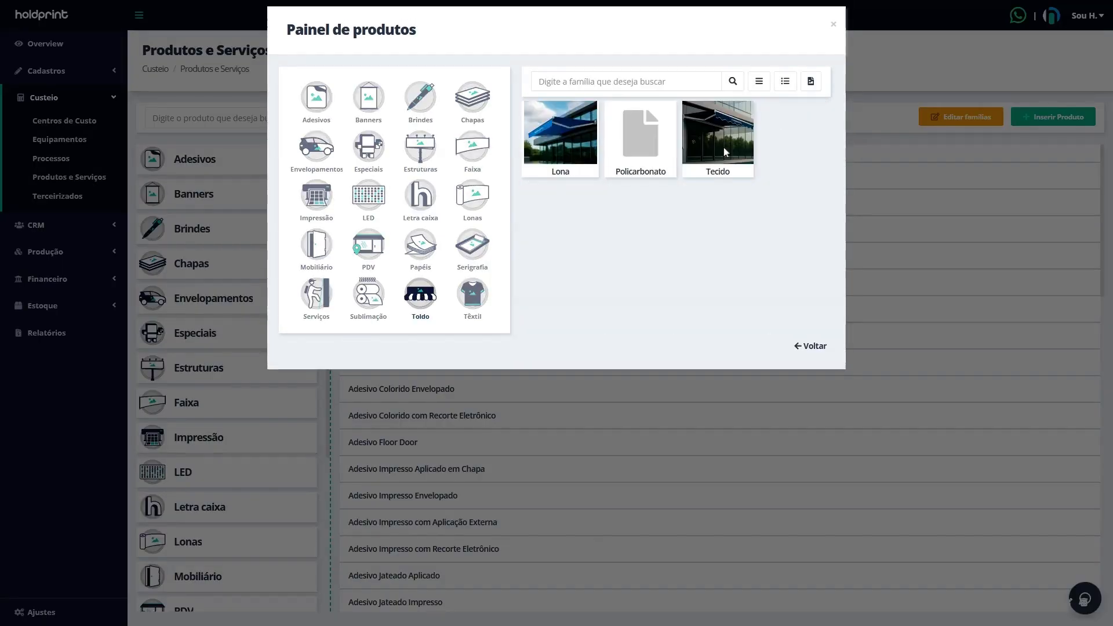
left_click(568, 148)
left_click(602, 150)
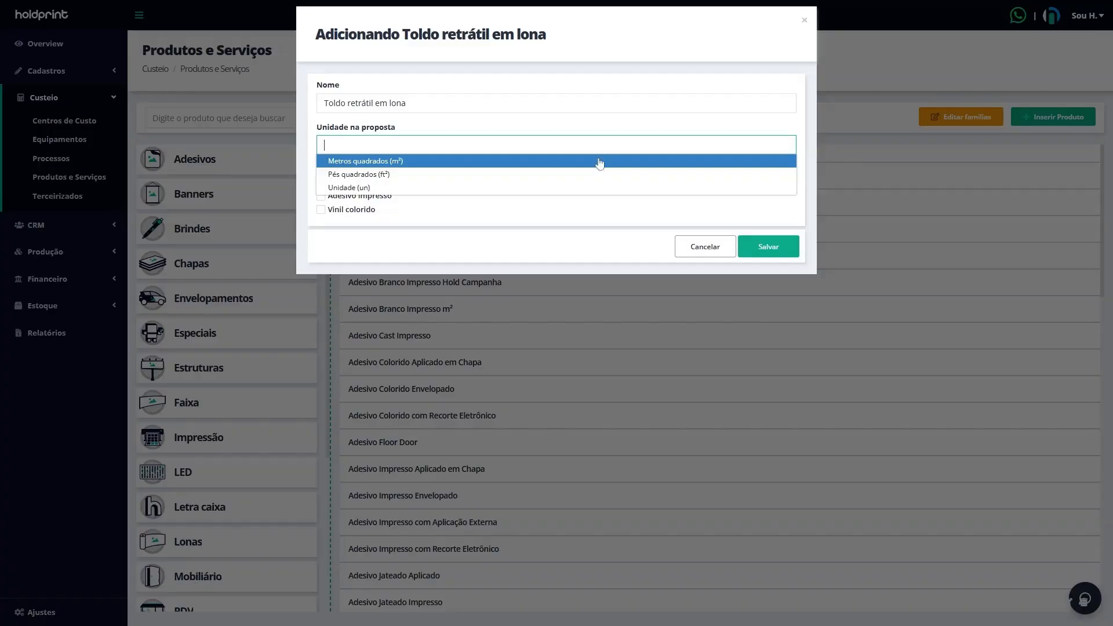
left_click(598, 160)
left_click(768, 248)
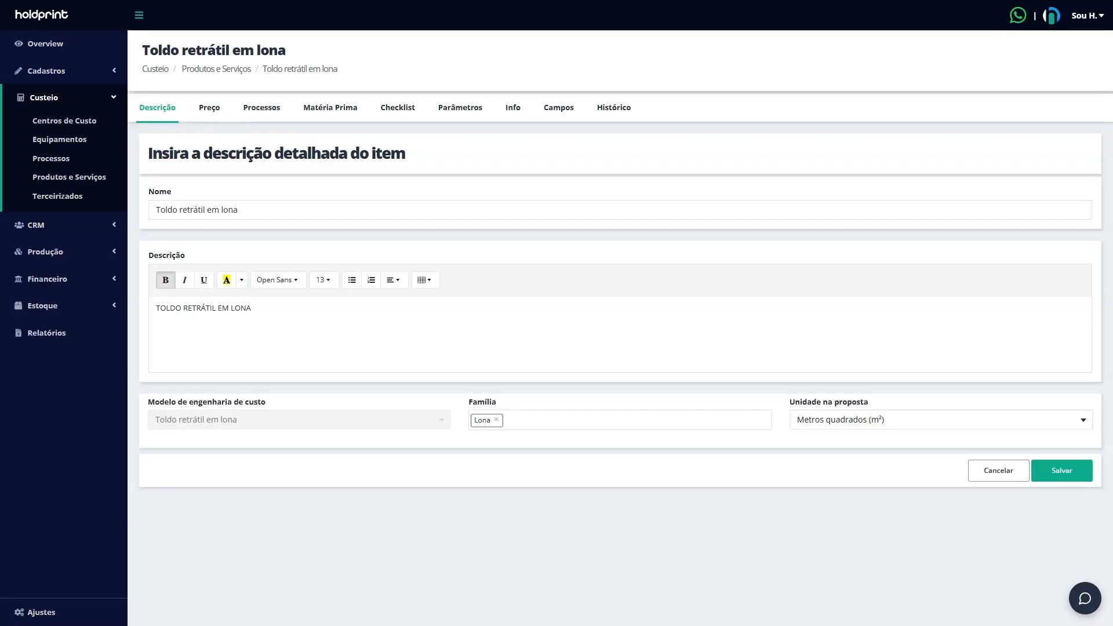
Set the awning product's standard sale price calculation method to Por Margem and check the method's details
left_click_drag(190, 210, 155, 210)
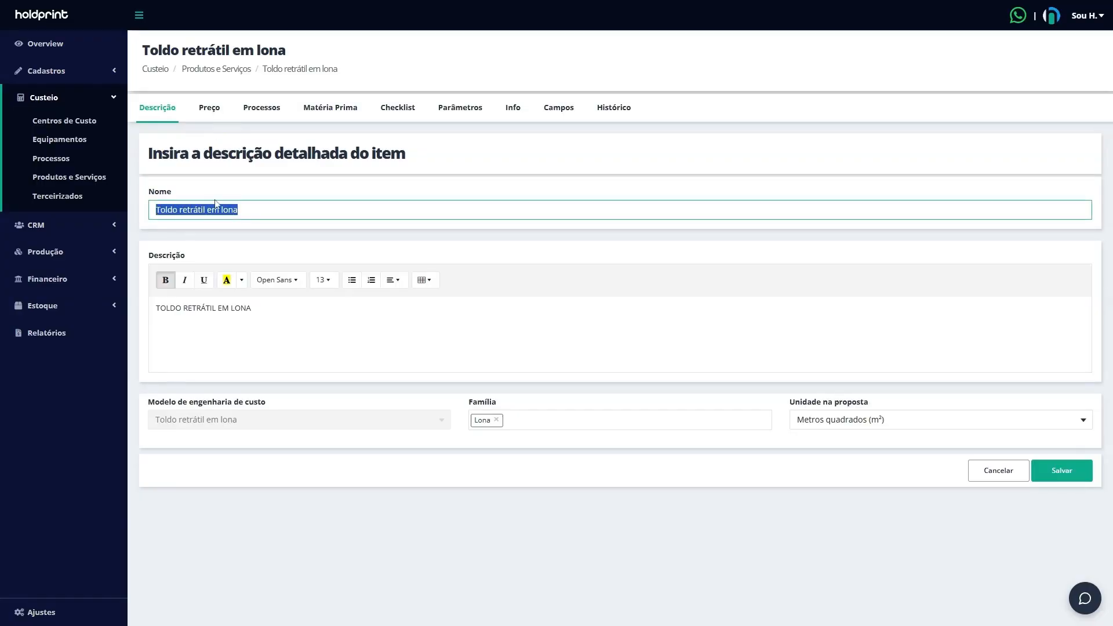
left_click(212, 110)
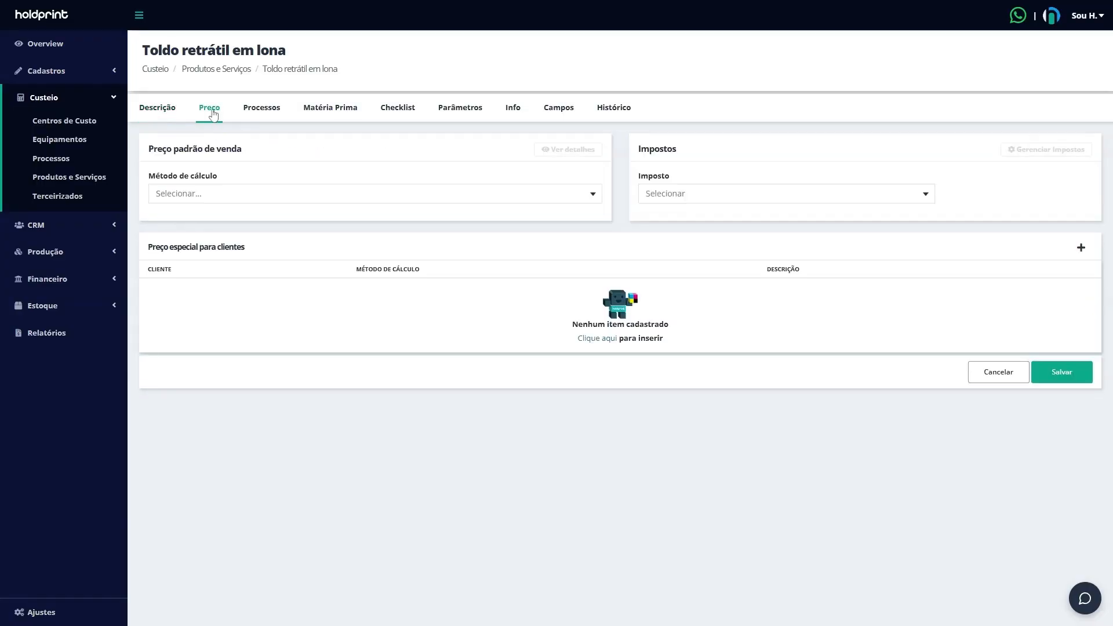
left_click(248, 195)
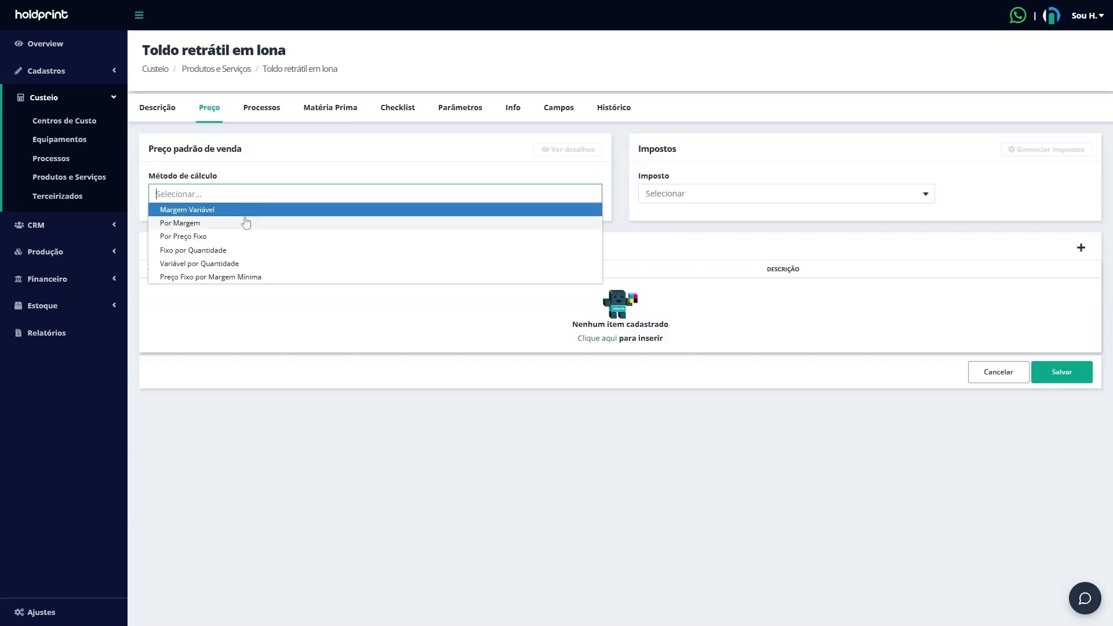
left_click(246, 224)
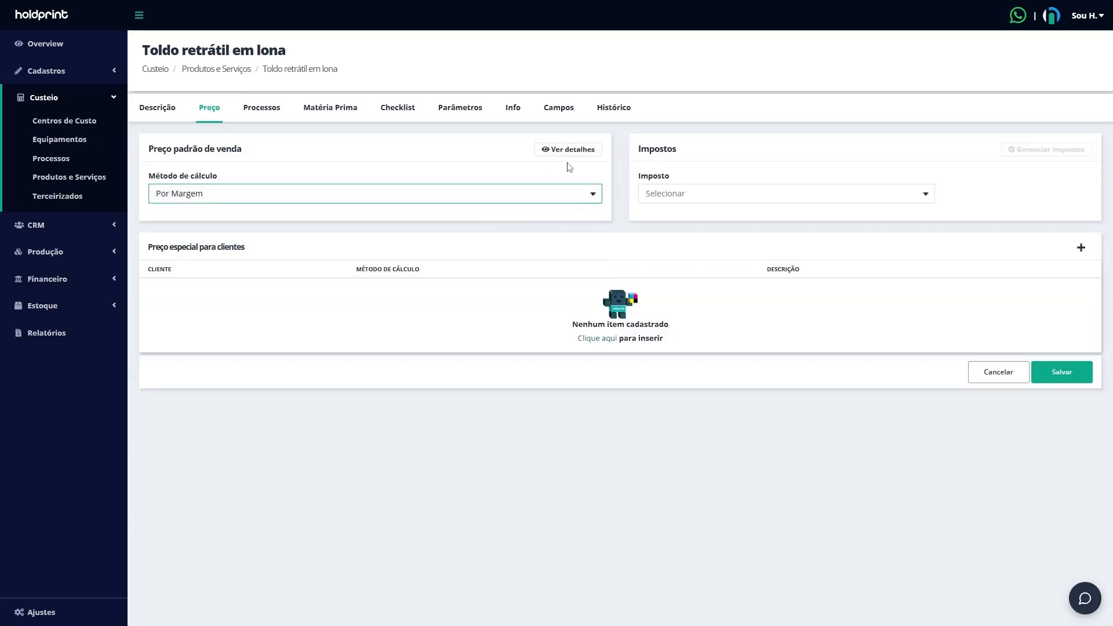
left_click(585, 152)
left_click(565, 264)
Assign the Venda de Produto tax to the awning product and save it
left_click(768, 201)
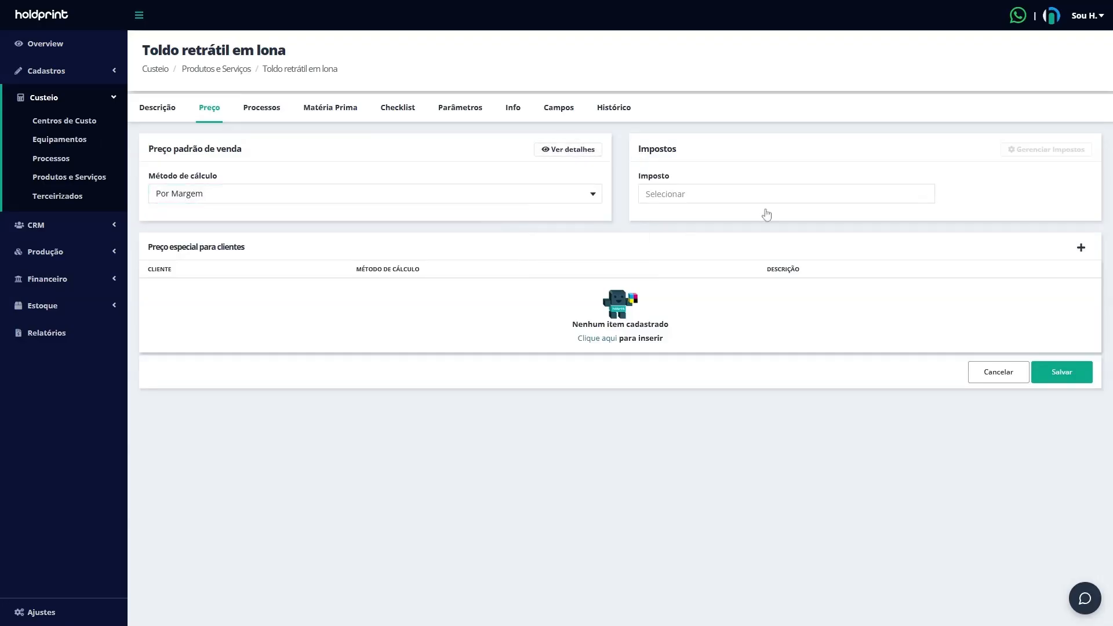
left_click(756, 224)
left_click(1062, 371)
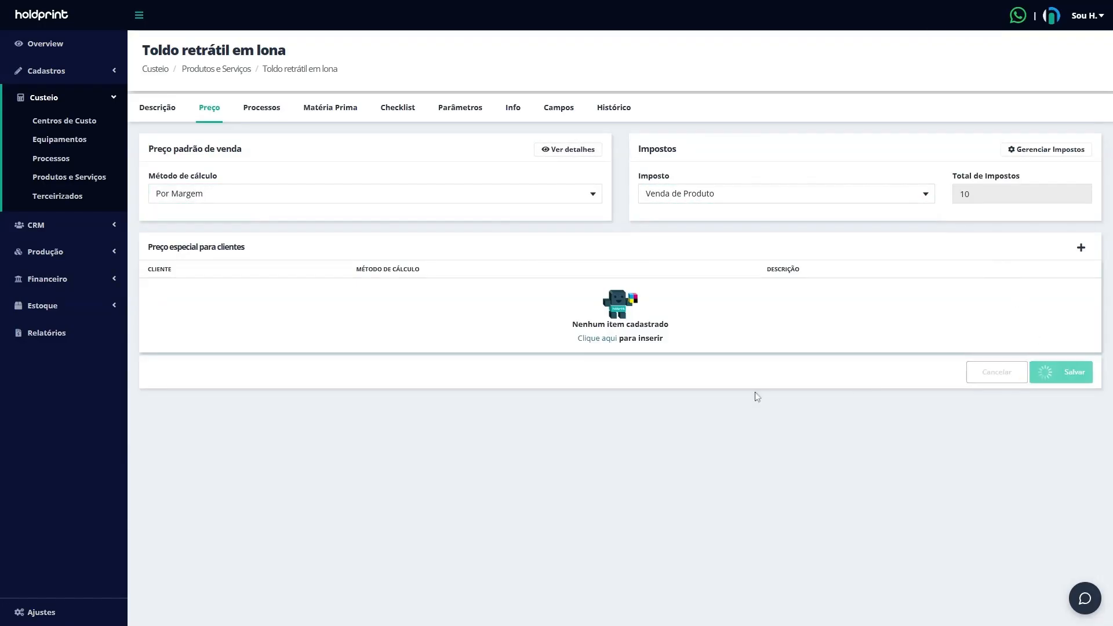
Review the production processes assigned to the awning product
left_click(262, 108)
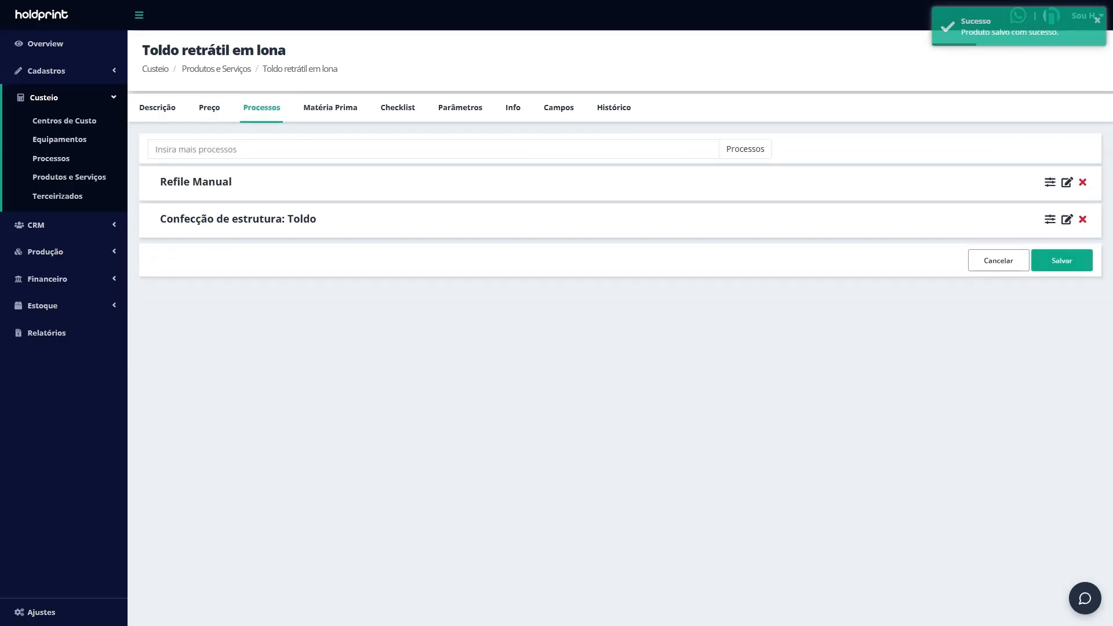
left_click_drag(167, 183, 250, 180)
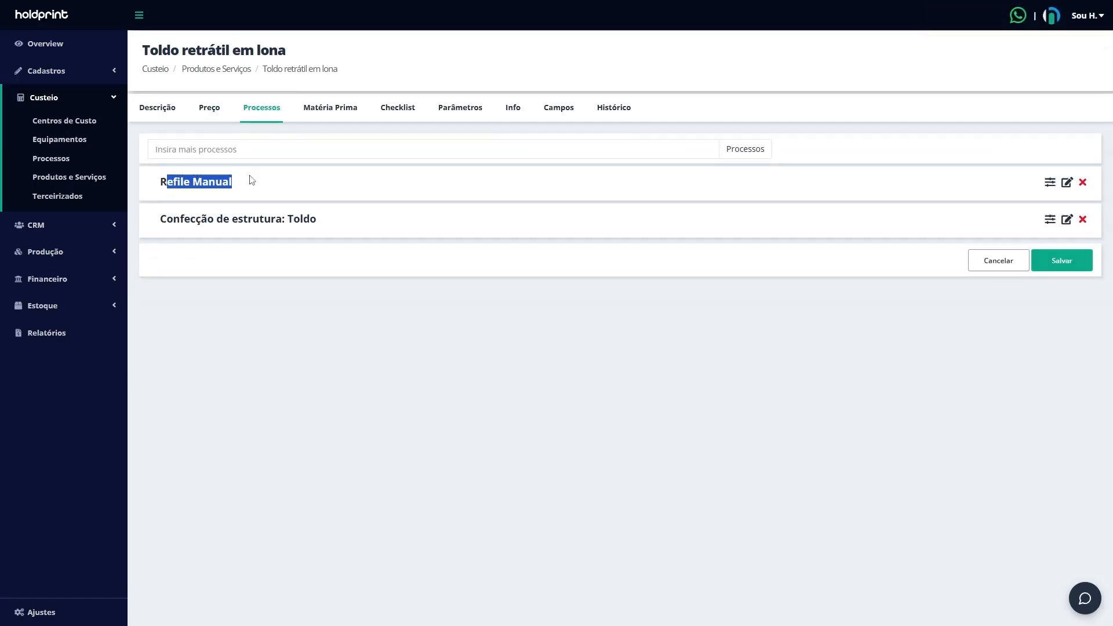
left_click_drag(174, 219, 393, 285)
left_click(419, 313)
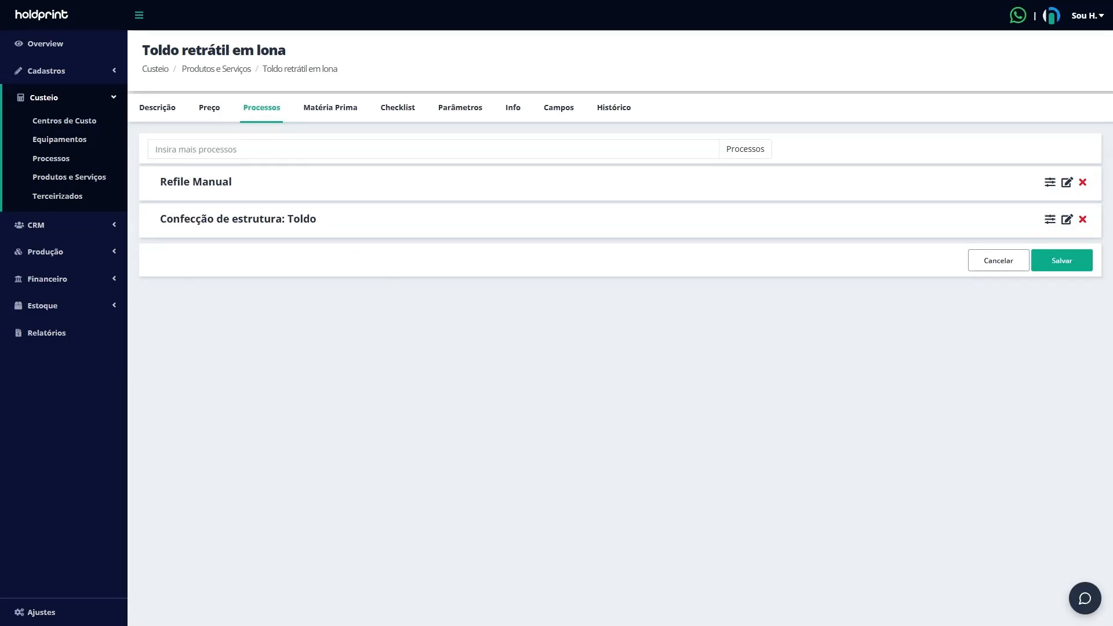
Answer the checklist question about special finishing on the canvas with Impressão Direta, Bandô and Adesivo impresso
left_click(401, 119)
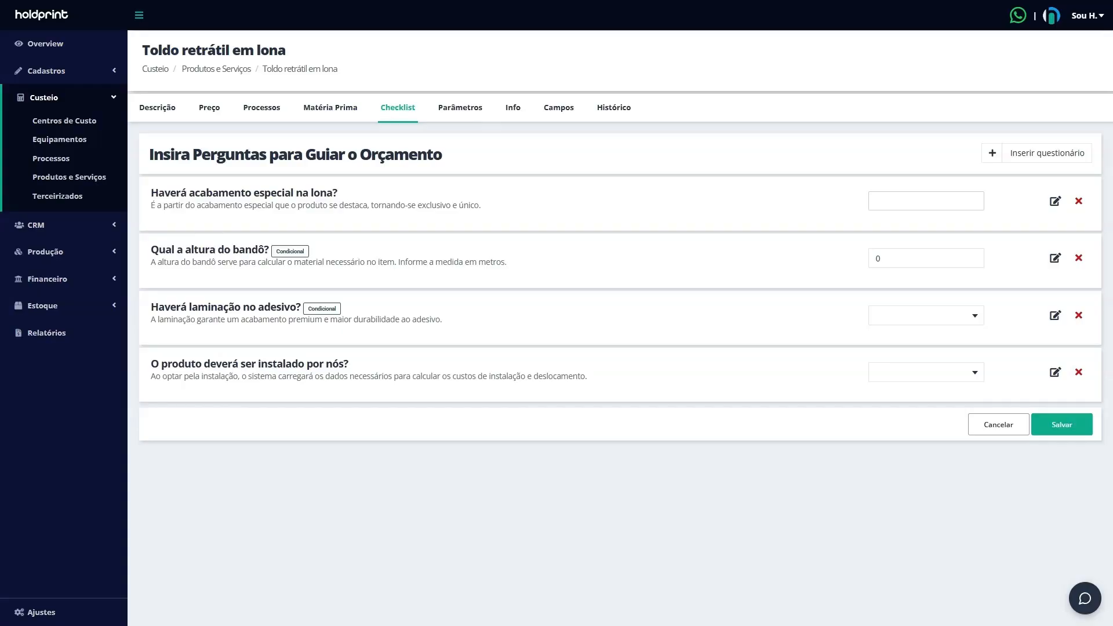
left_click_drag(150, 193, 342, 196)
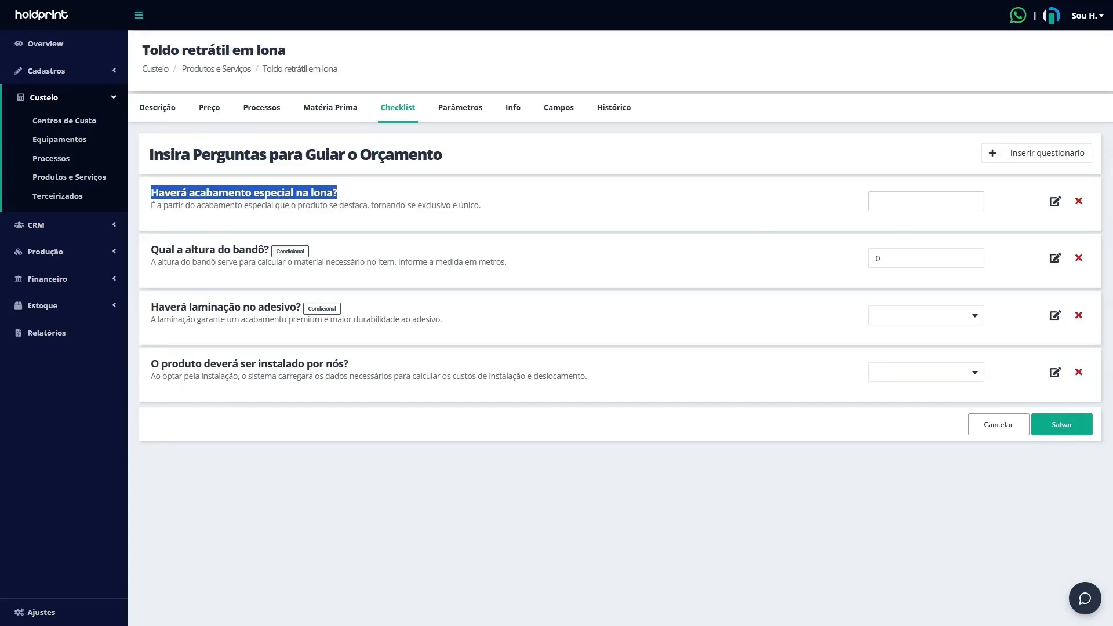
left_click(926, 201)
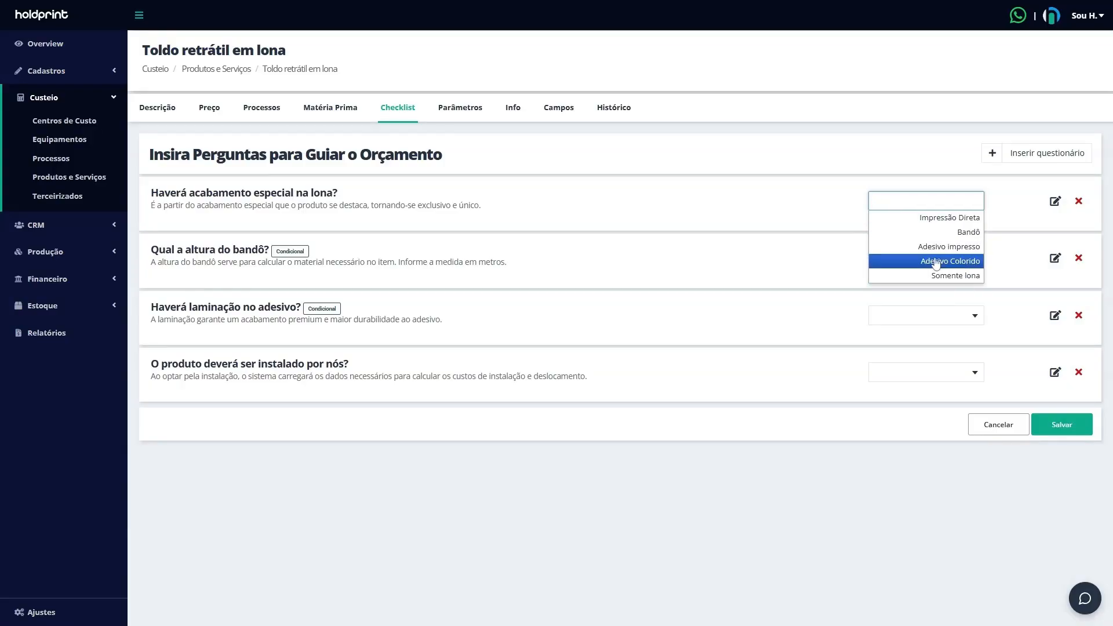
left_click(973, 219)
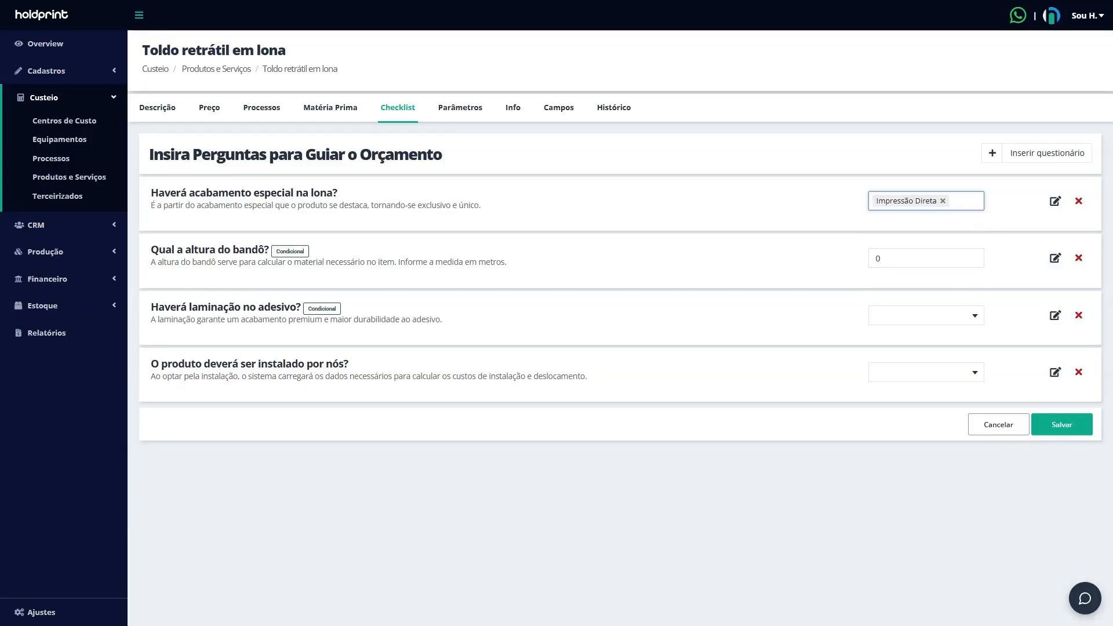
left_click(964, 234)
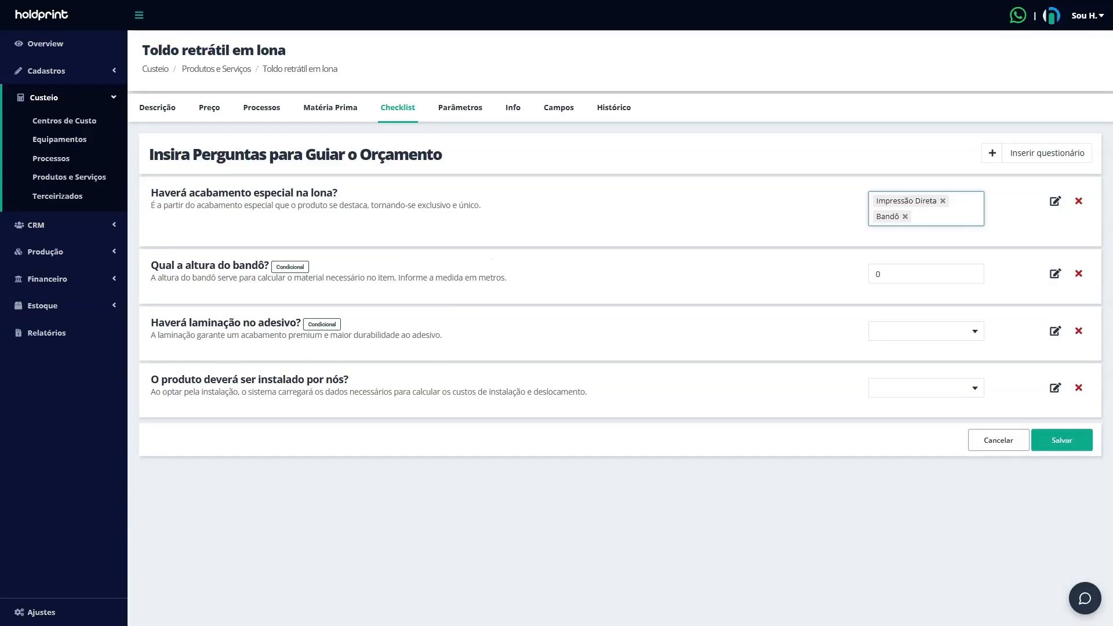
left_click(954, 216)
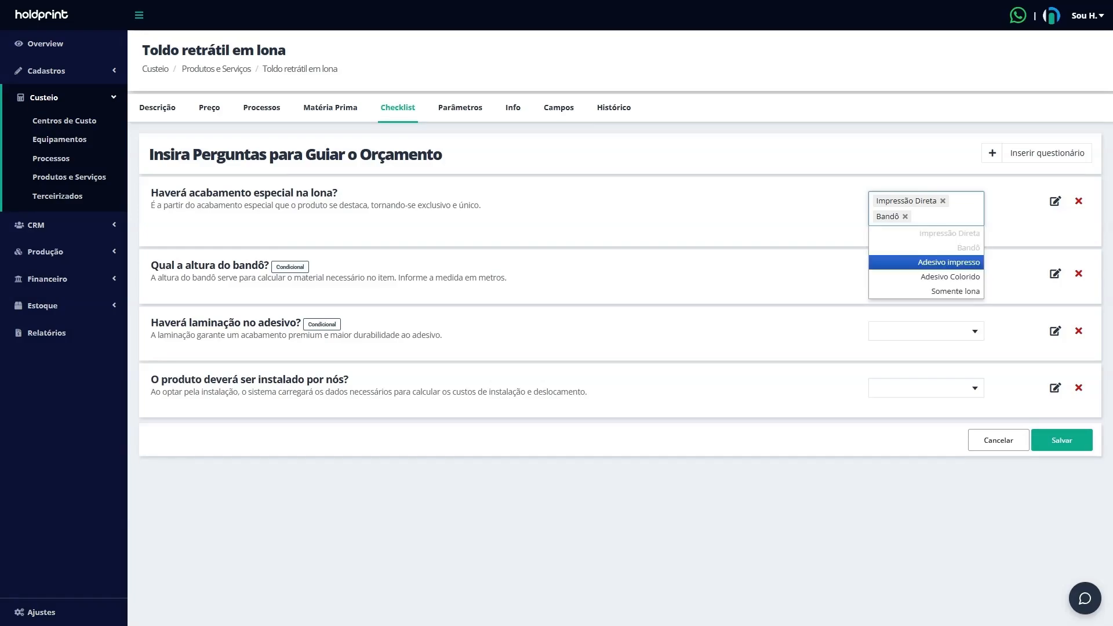
left_click(945, 262)
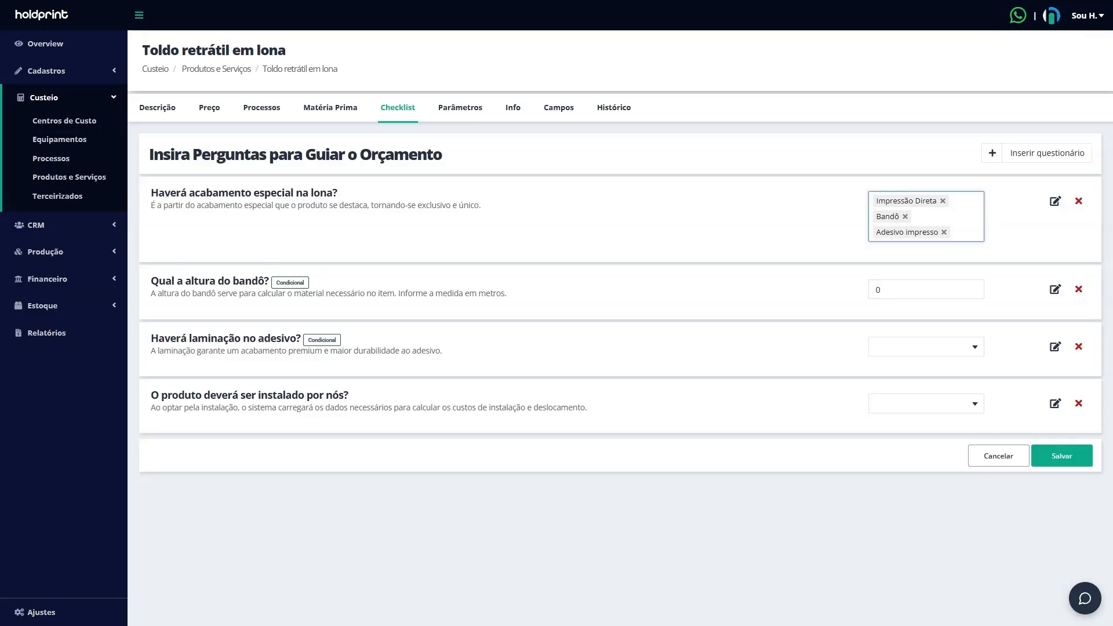
Set the bandô height in the product checklist to 0,20 m
left_click_drag(151, 281, 303, 287)
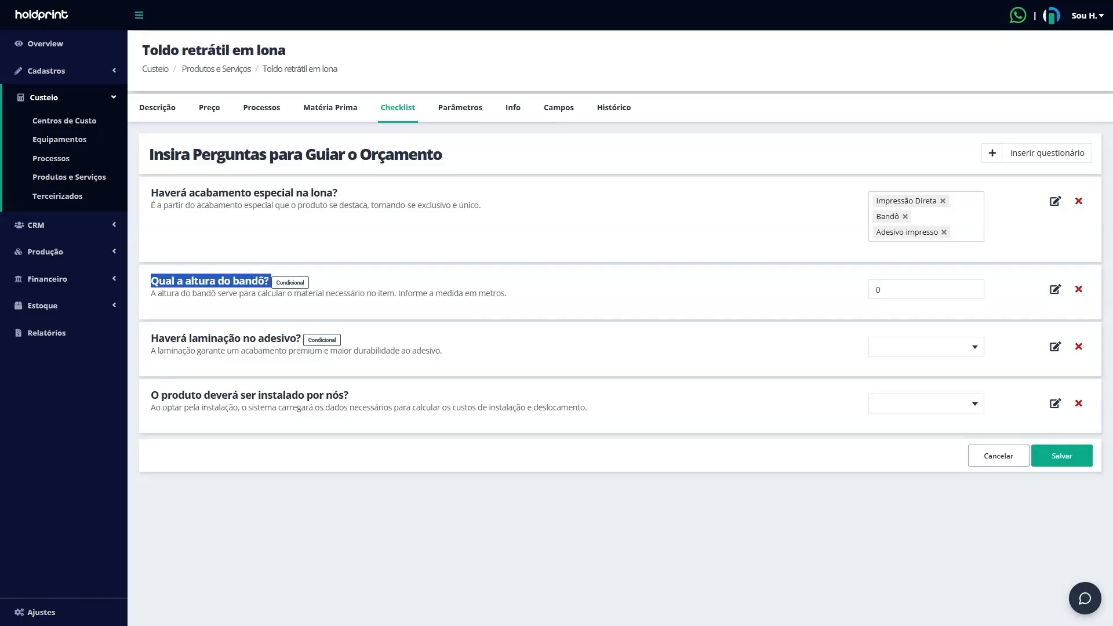
left_click(896, 289)
type(",20")
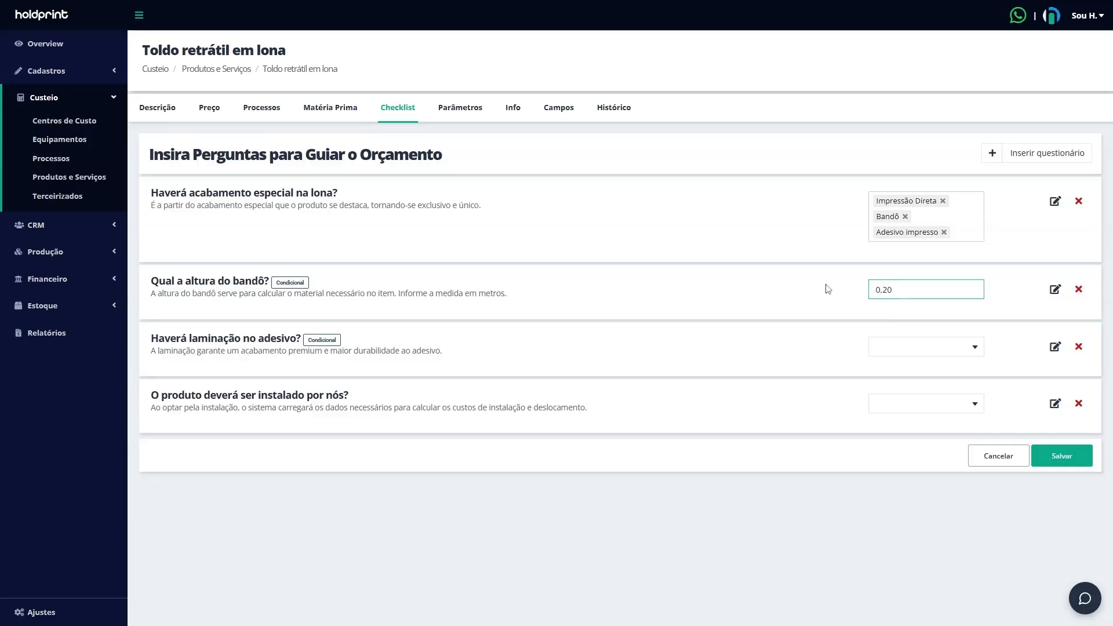
left_click(825, 285)
Answer Sim to the checklist questions about laminating the adhesive and about having the product installed
left_click_drag(145, 343, 284, 339)
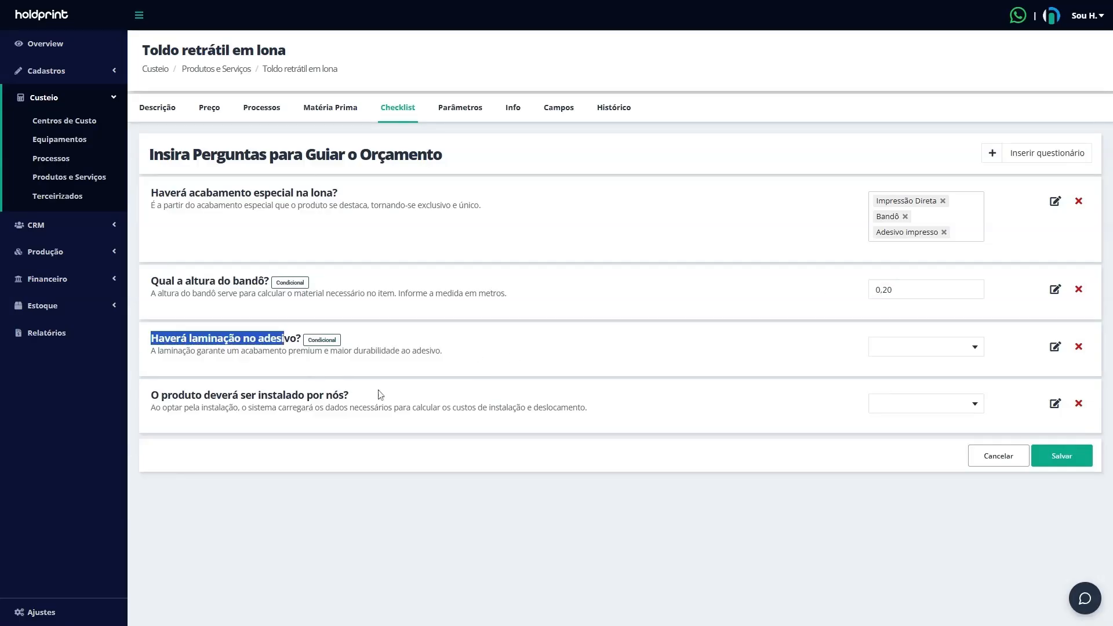
left_click(928, 347)
left_click(922, 365)
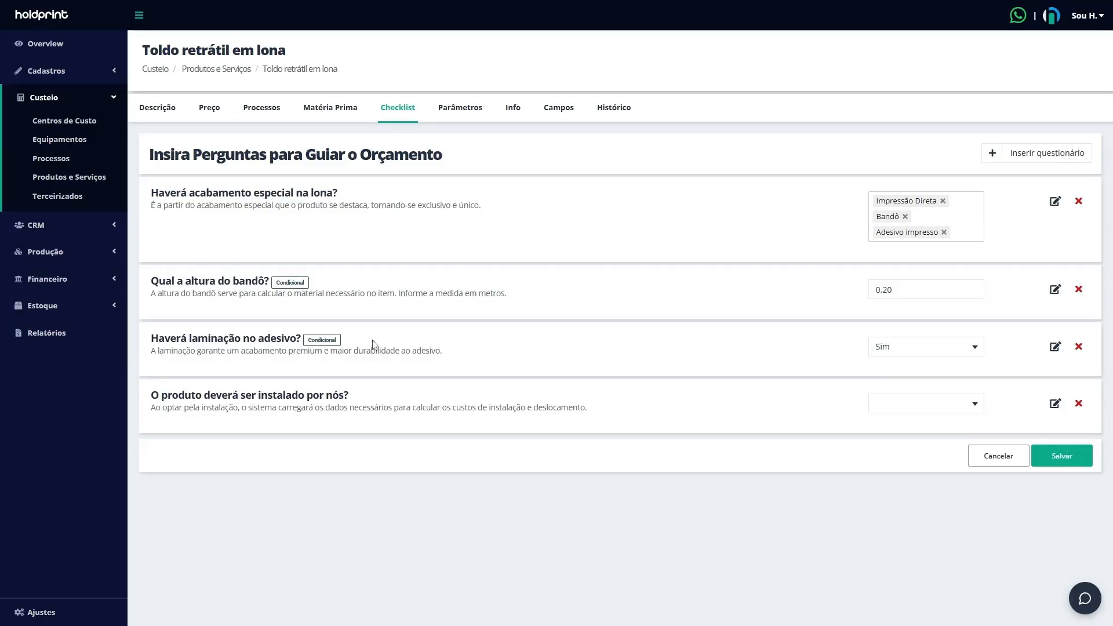
left_click_drag(158, 395, 350, 395)
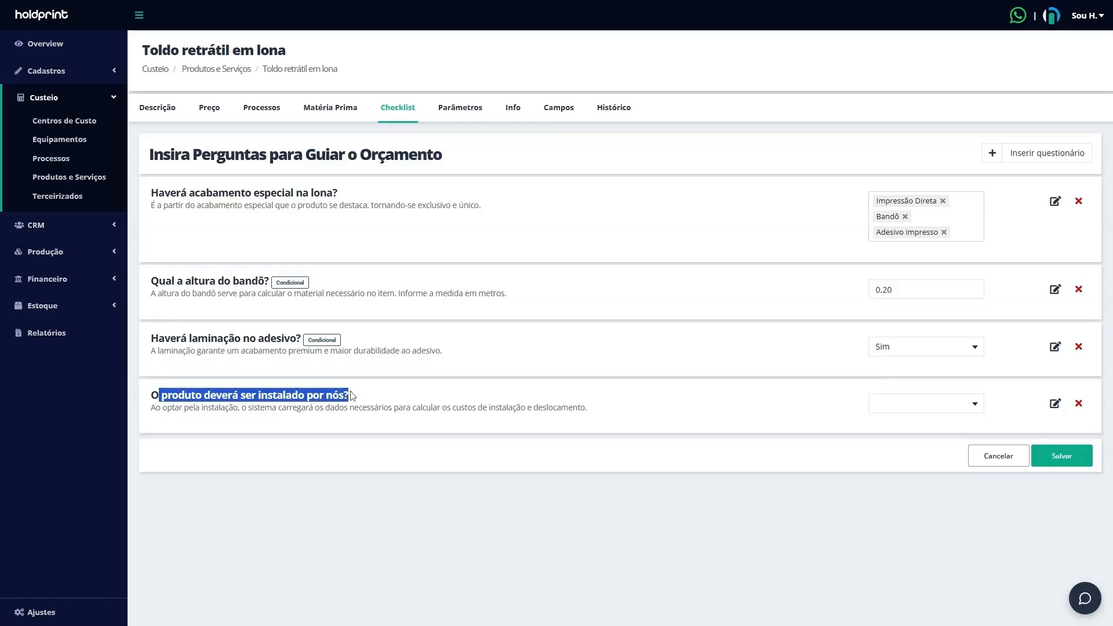
left_click(384, 399)
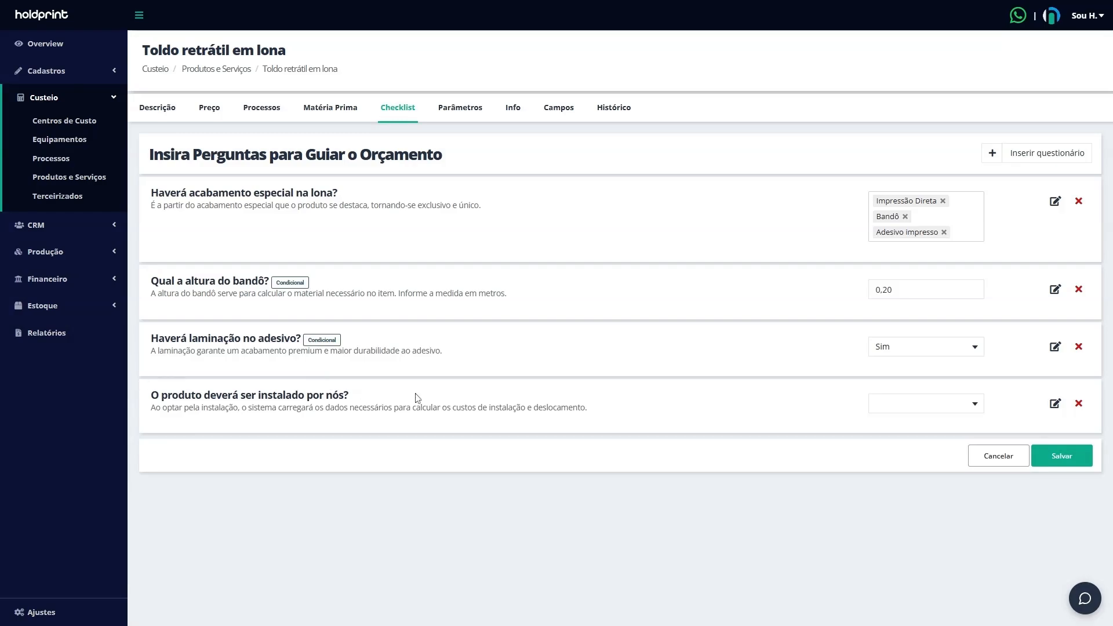
left_click(963, 404)
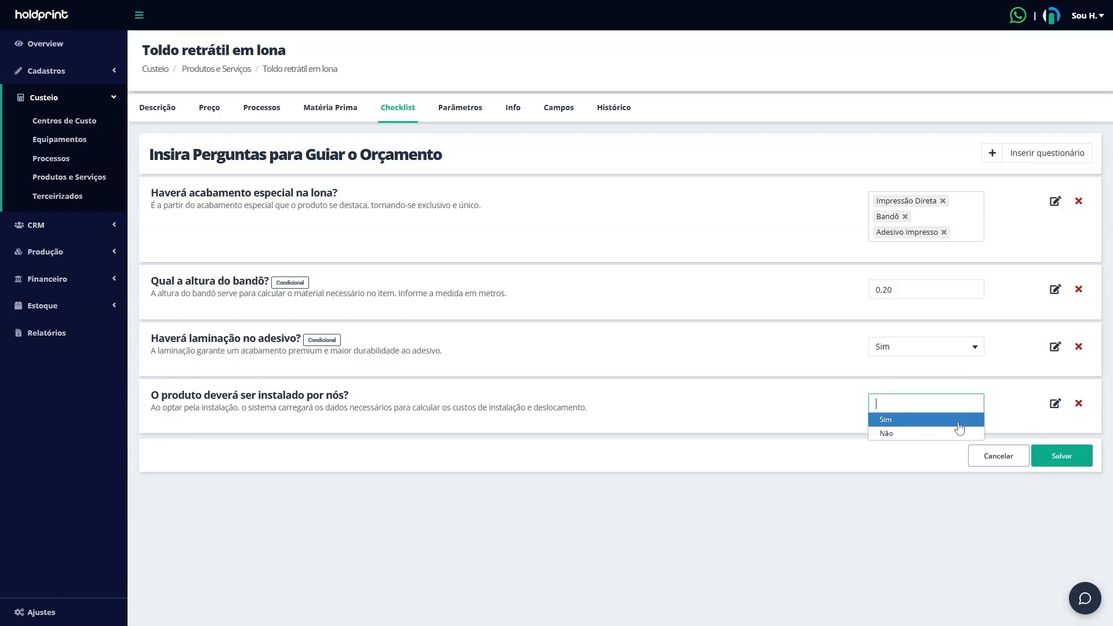
left_click(959, 422)
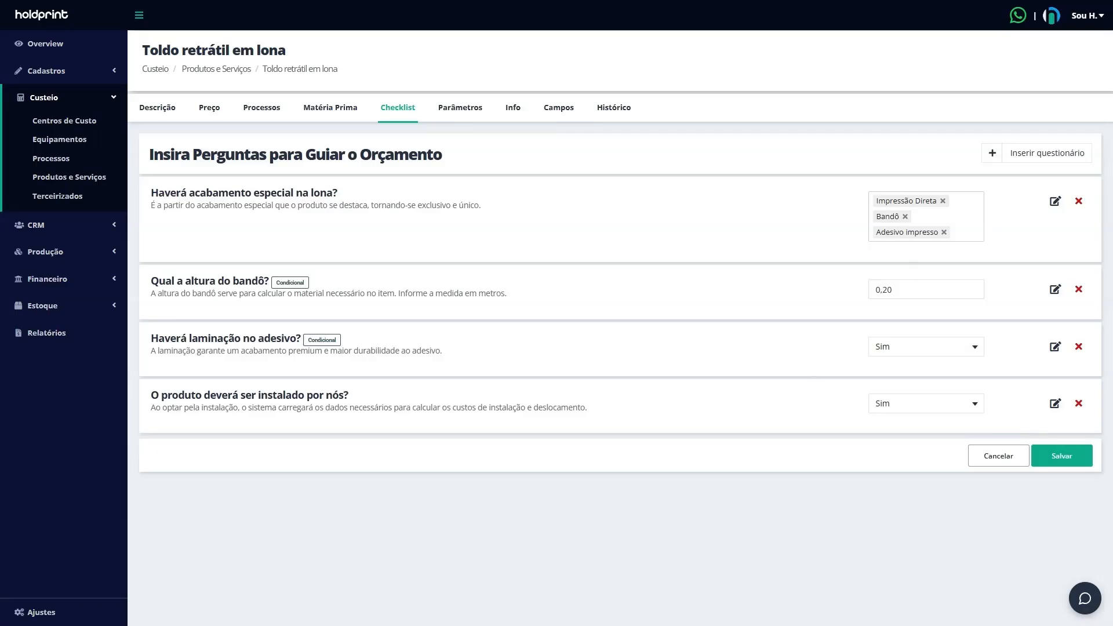
Compare the product's conditional parameters with its checklist, and add Adesivo Colorido to the special canvas finishing answer
left_click(477, 111)
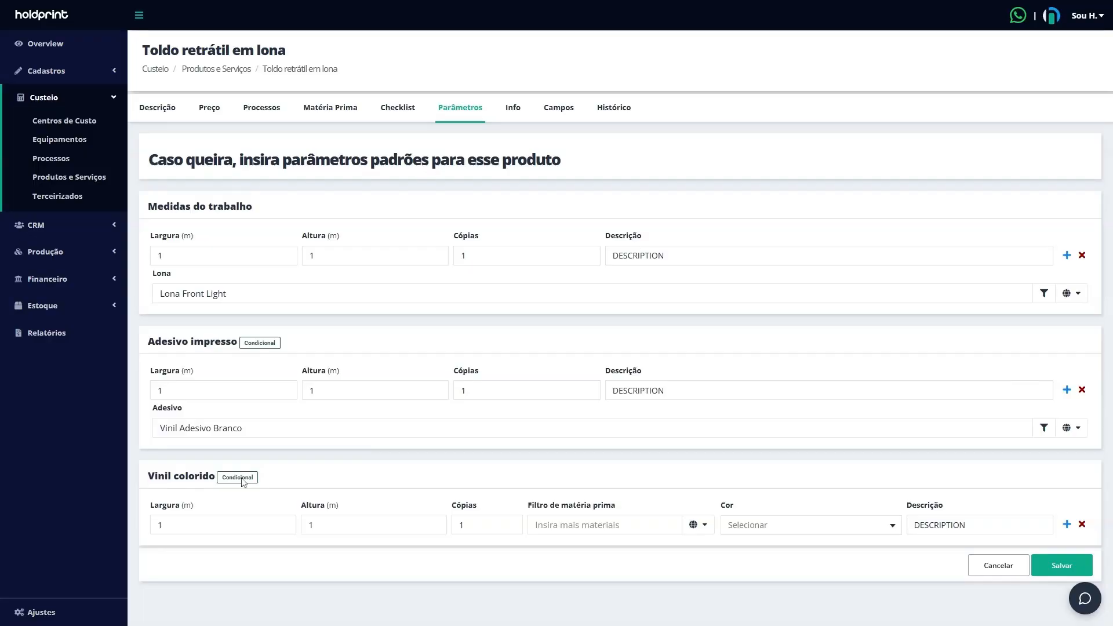
left_click(408, 104)
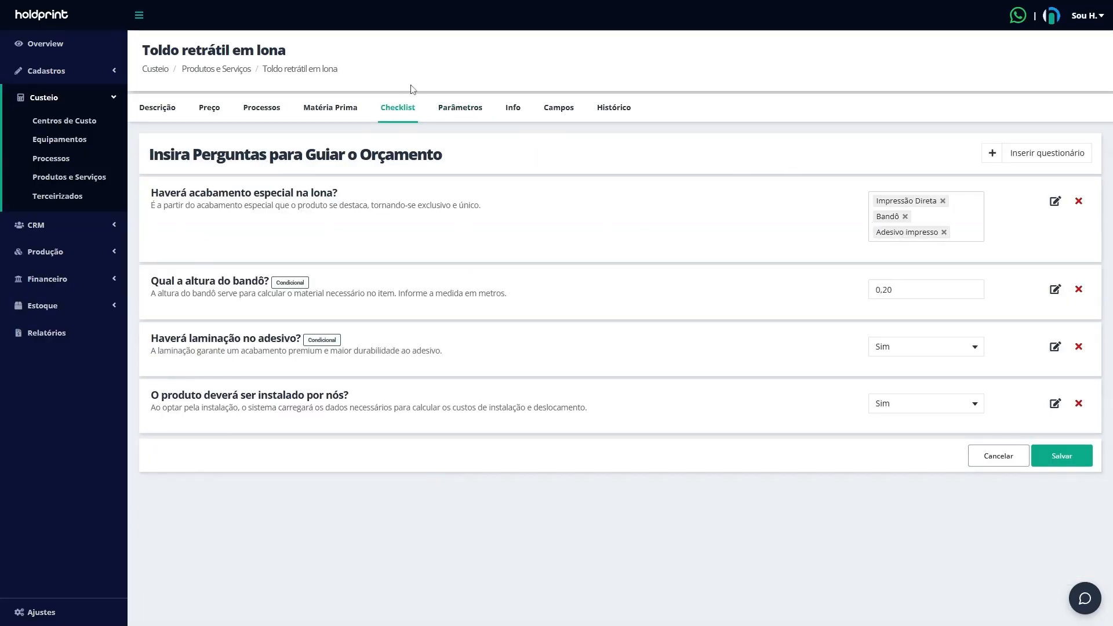
left_click(450, 108)
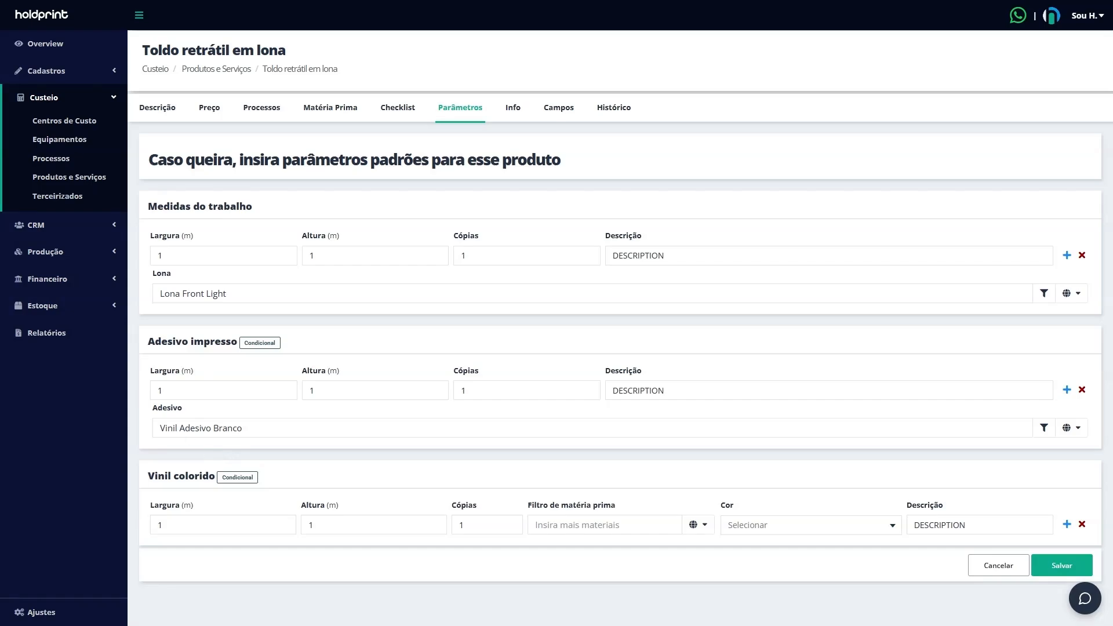
left_click_drag(154, 342, 220, 363)
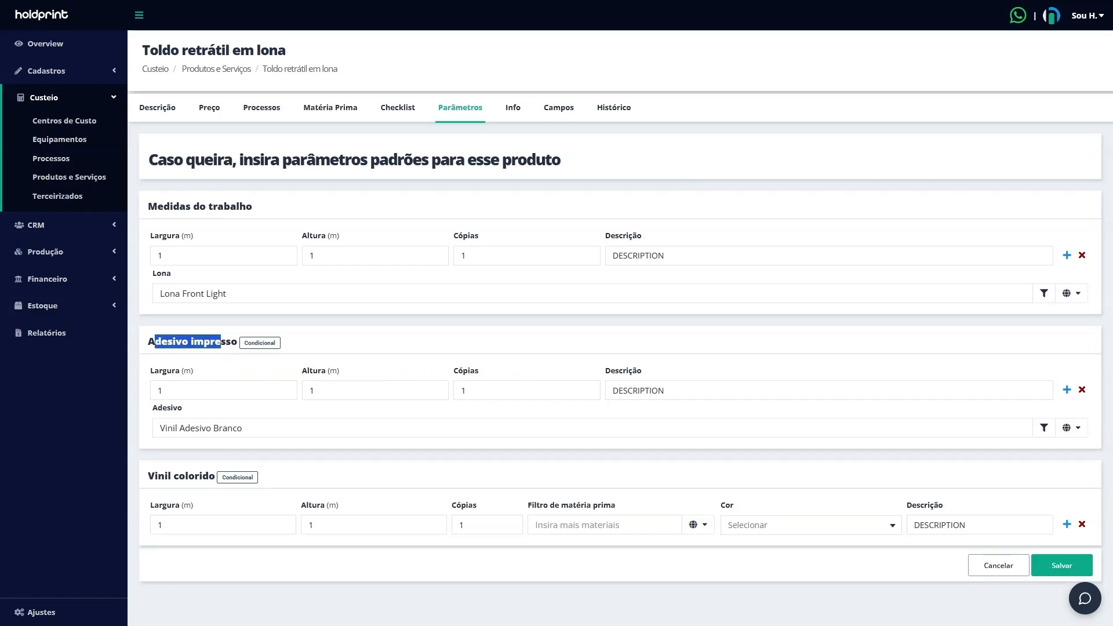
left_click(294, 344)
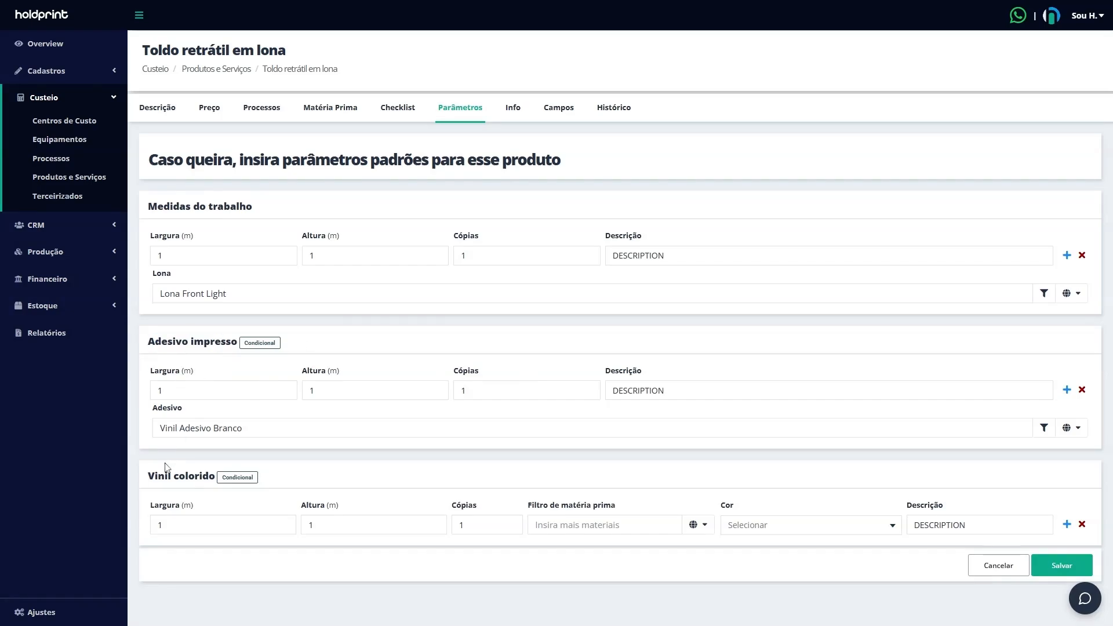
left_click(384, 111)
left_click(953, 240)
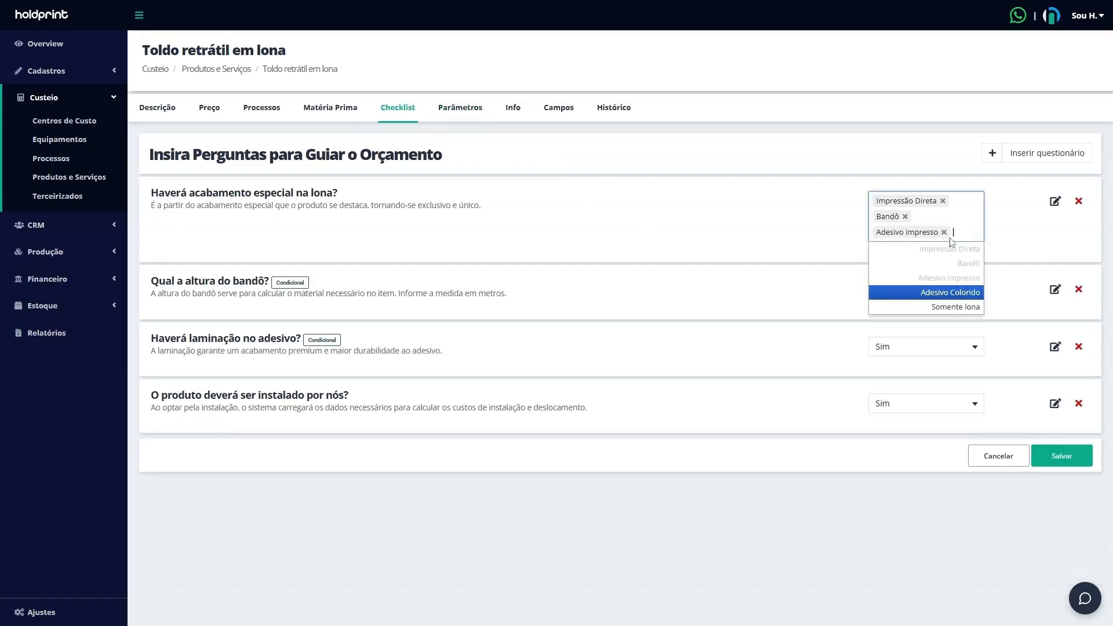
left_click(950, 292)
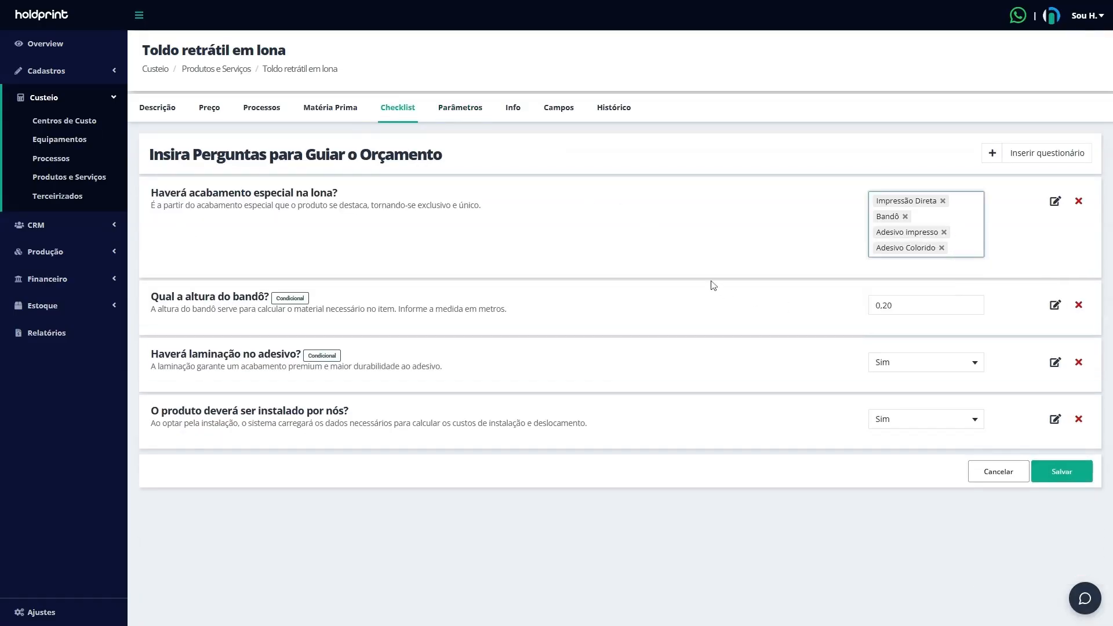
In the default parameters, set the first work measurement to 3 m wide and 2 m high
left_click(459, 112)
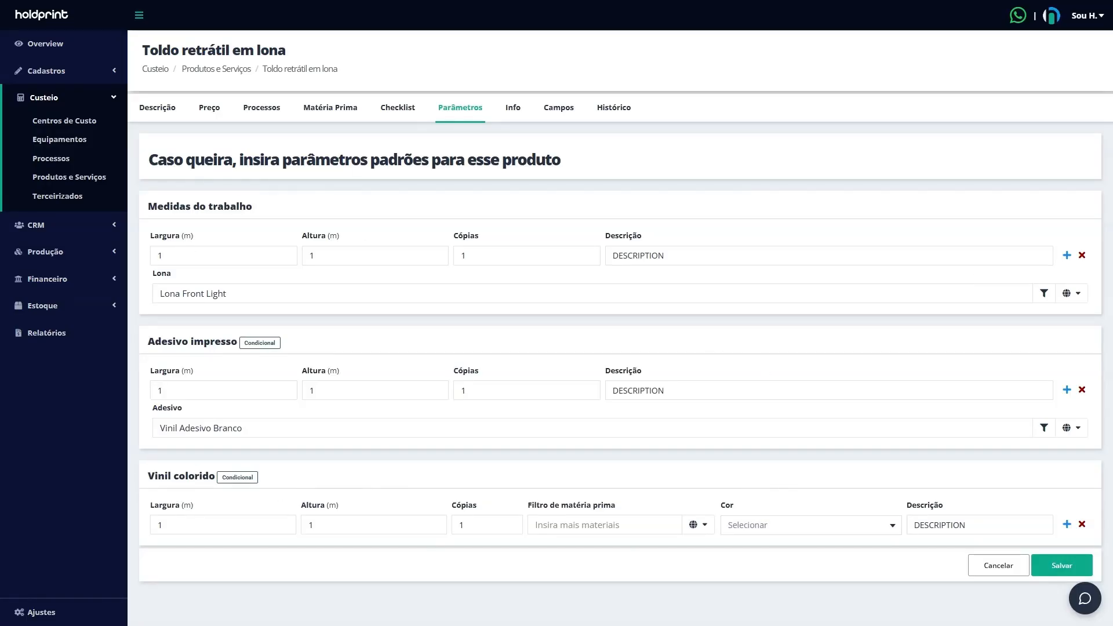
left_click(224, 256)
left_click(353, 255)
left_click(477, 258)
left_click(224, 255)
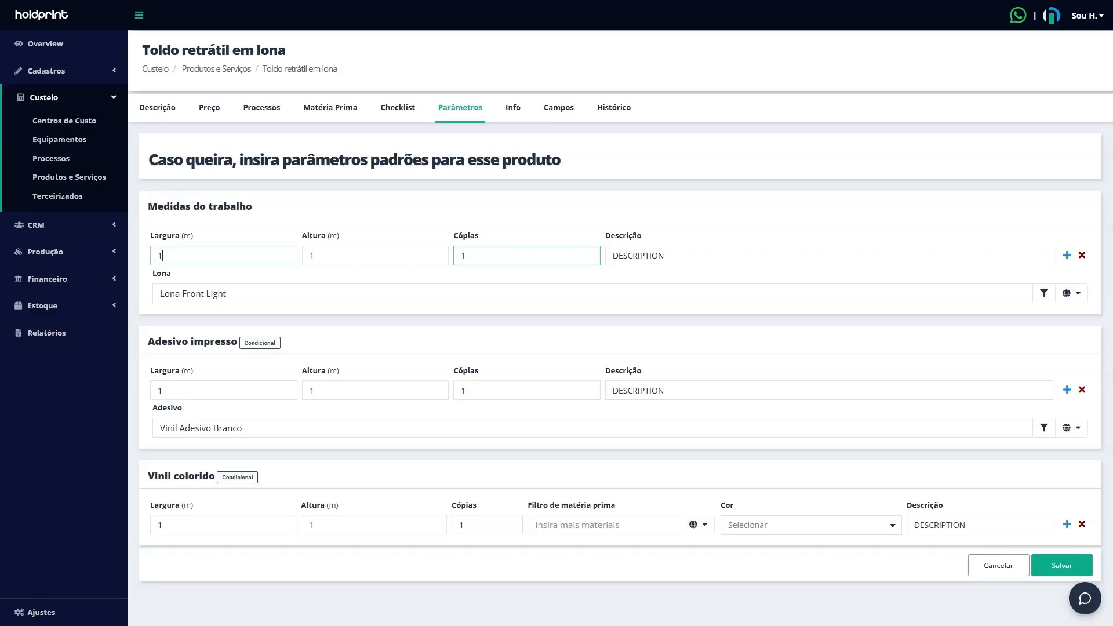
double_click(224, 255)
type("3")
key("Tab")
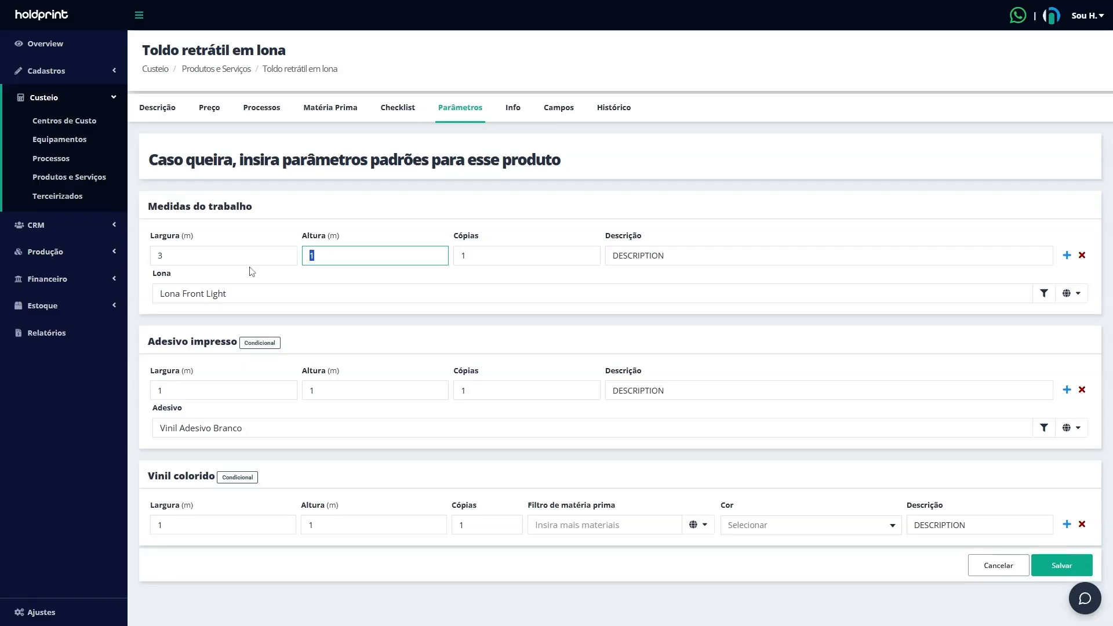
left_click(971, 205)
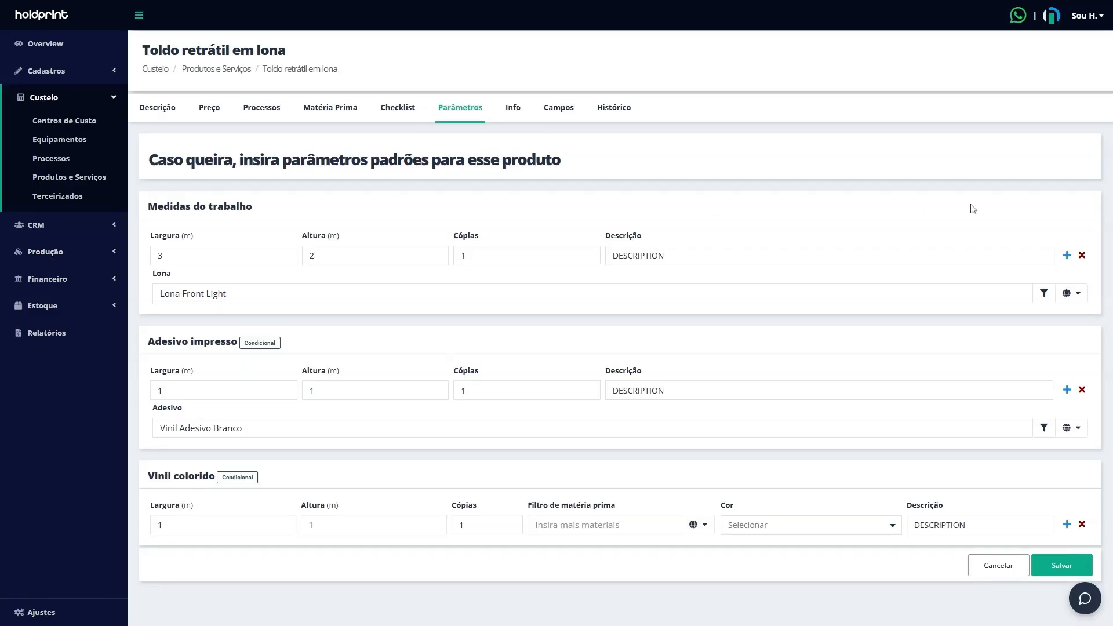
Add a second work measurement 2 m wide and 1,50 m high with 2 copies
left_click(1070, 258)
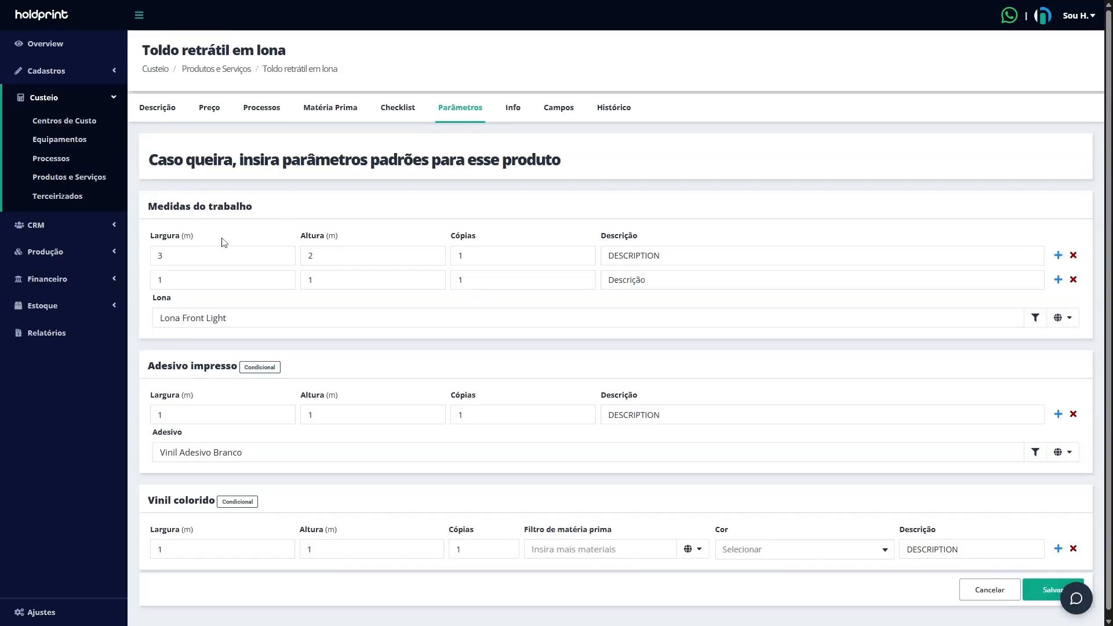
left_click_drag(177, 281, 87, 289)
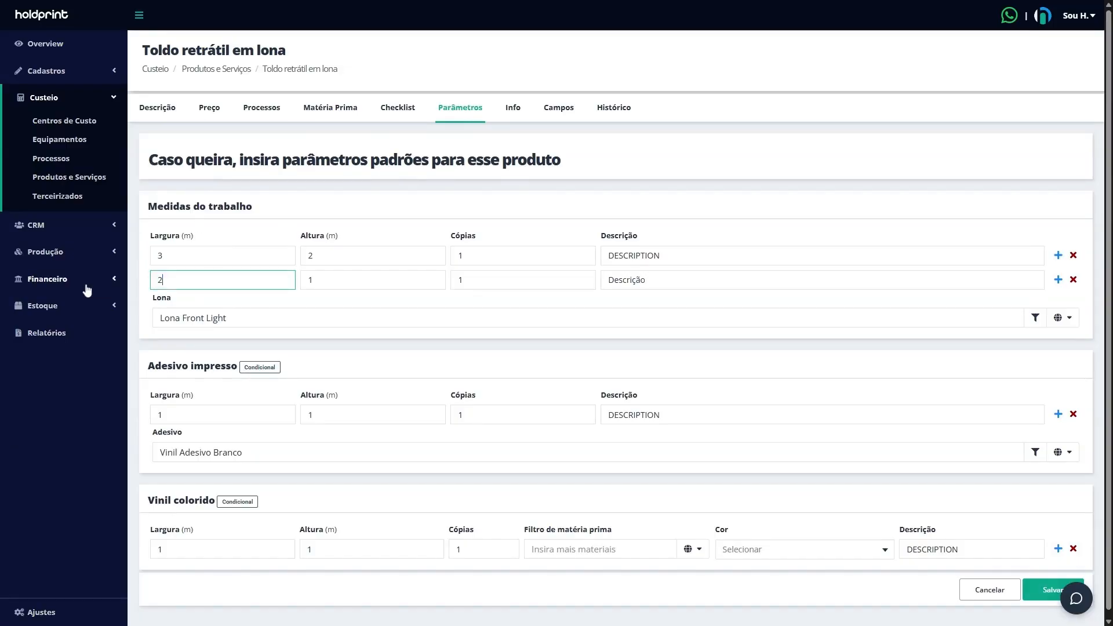
key("Tab")
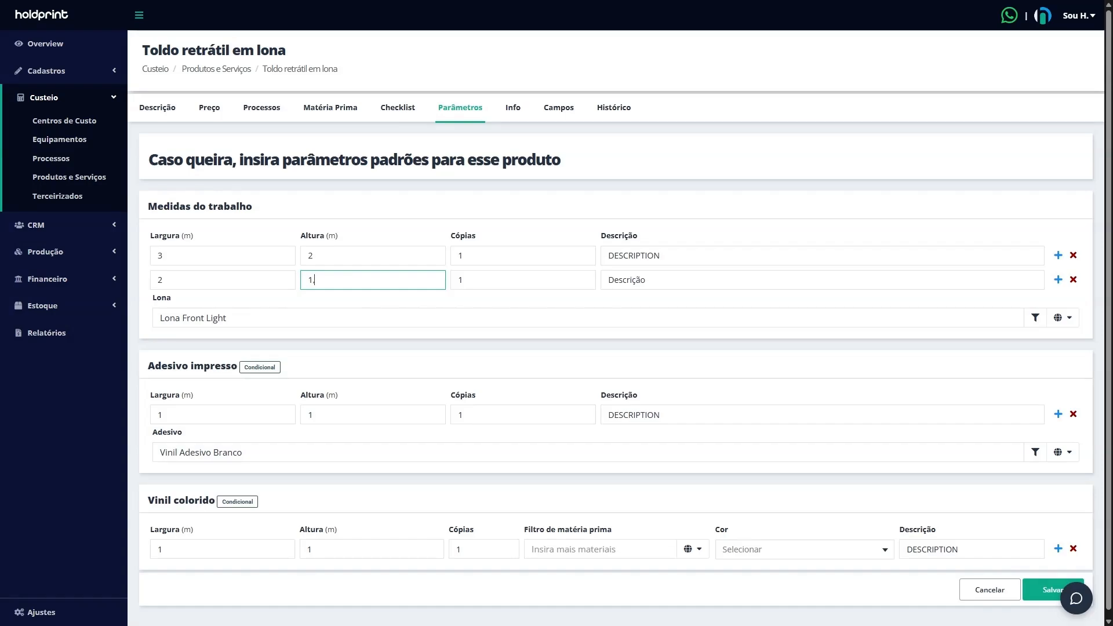
key("Tab")
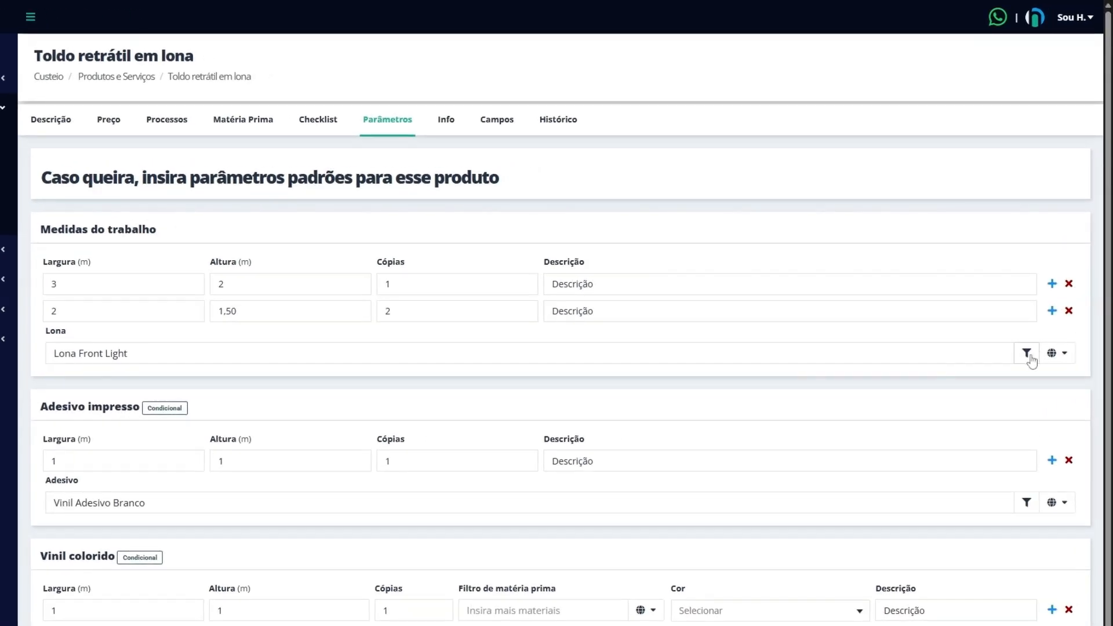
Select all Lona Front Light variants in the material filter of the work measurements
left_click(1027, 354)
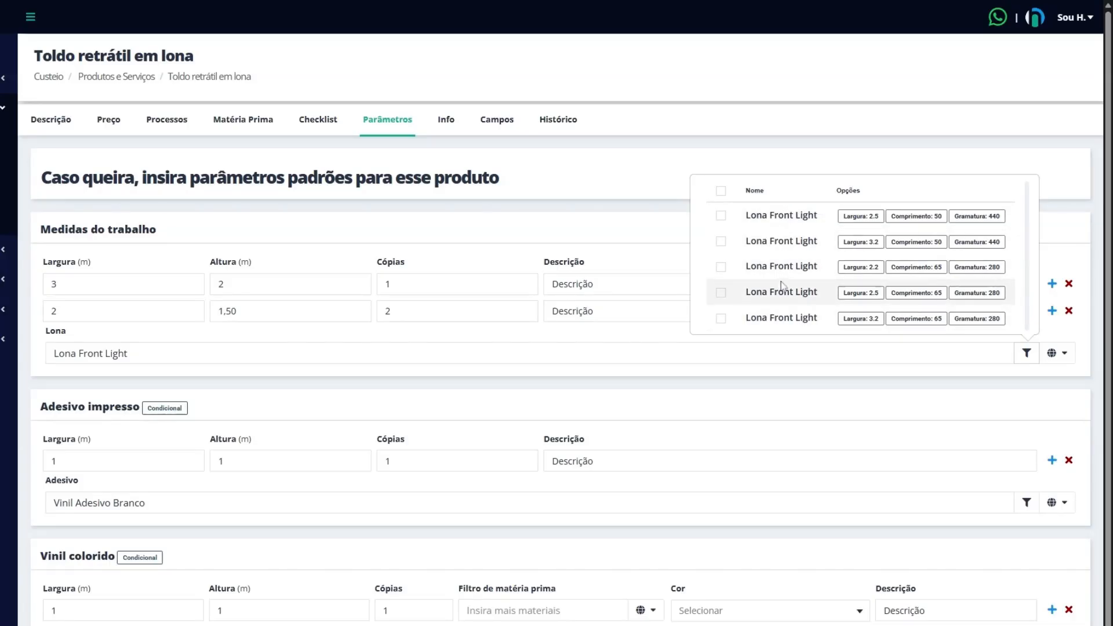
left_click(720, 241)
left_click(722, 216)
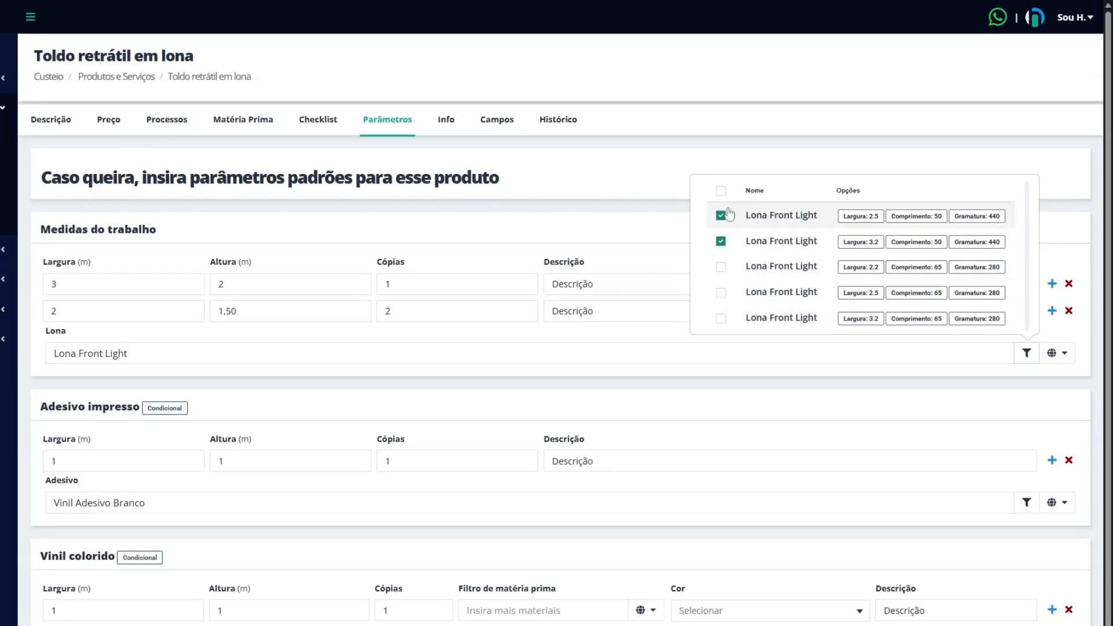
left_click(721, 242)
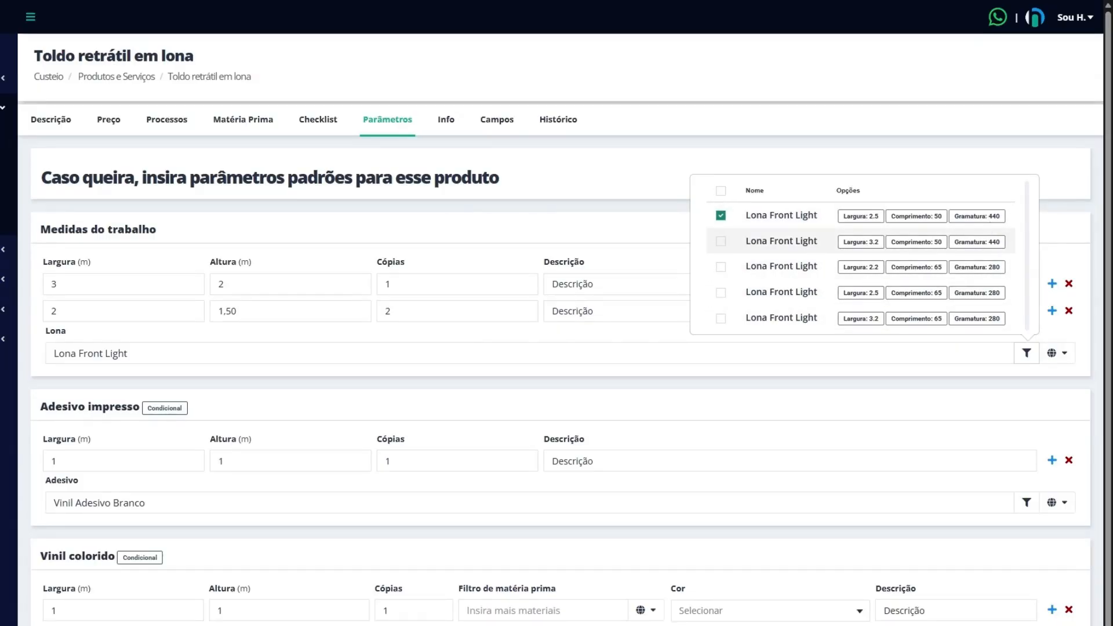
left_click(721, 191)
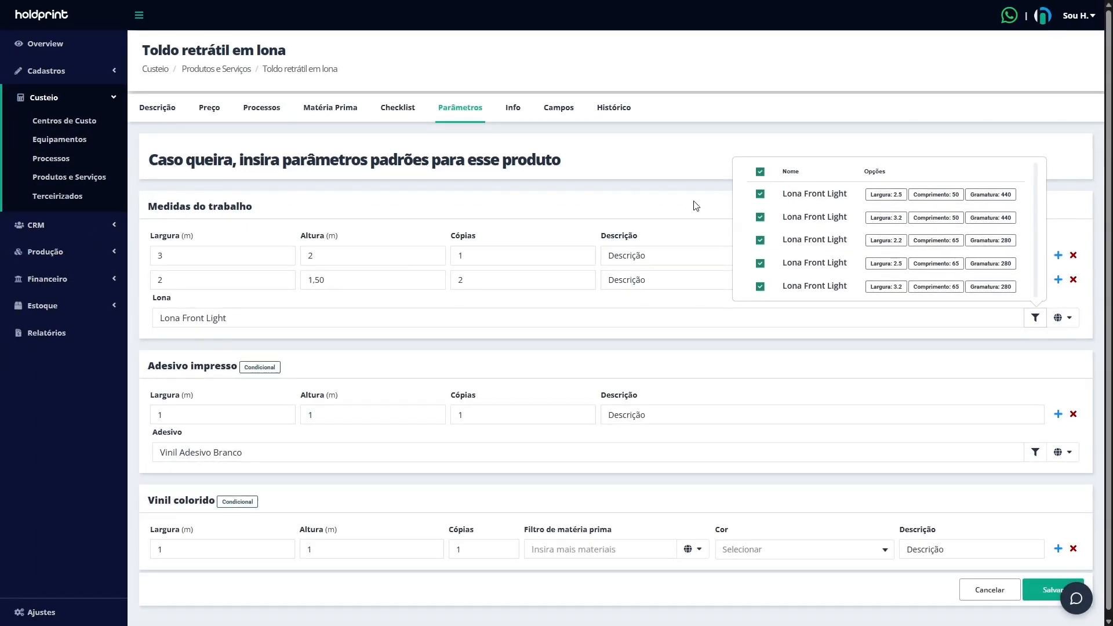
left_click(699, 207)
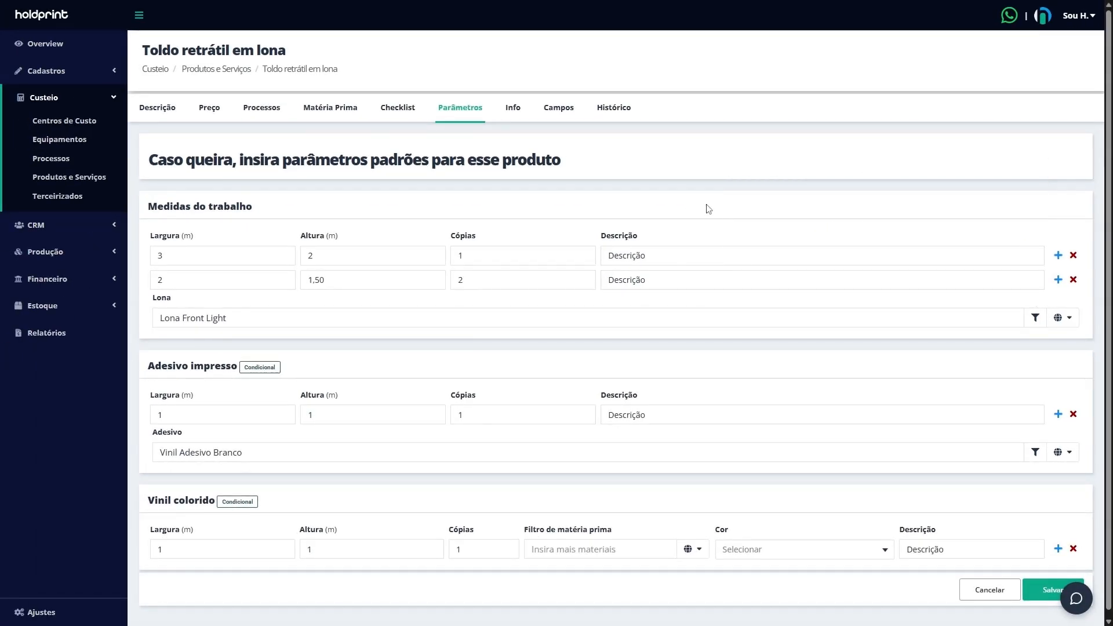
Add an extra measurement row to the Adesivo impresso parameters and remove it again
left_click(222, 414)
left_click(373, 415)
left_click(522, 415)
left_click(1058, 415)
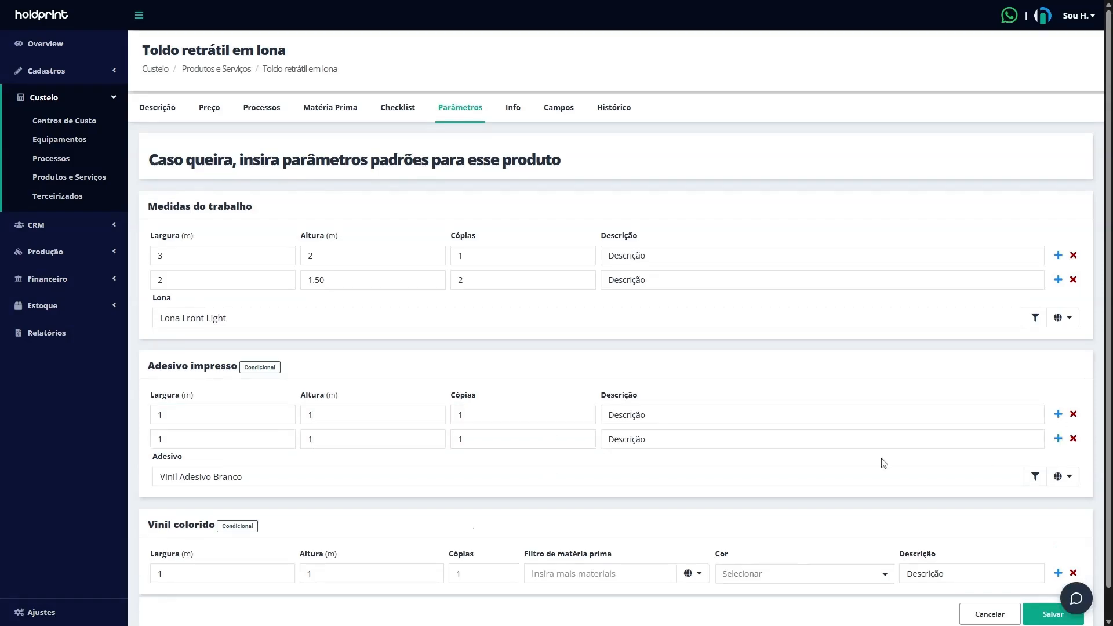
left_click(1074, 439)
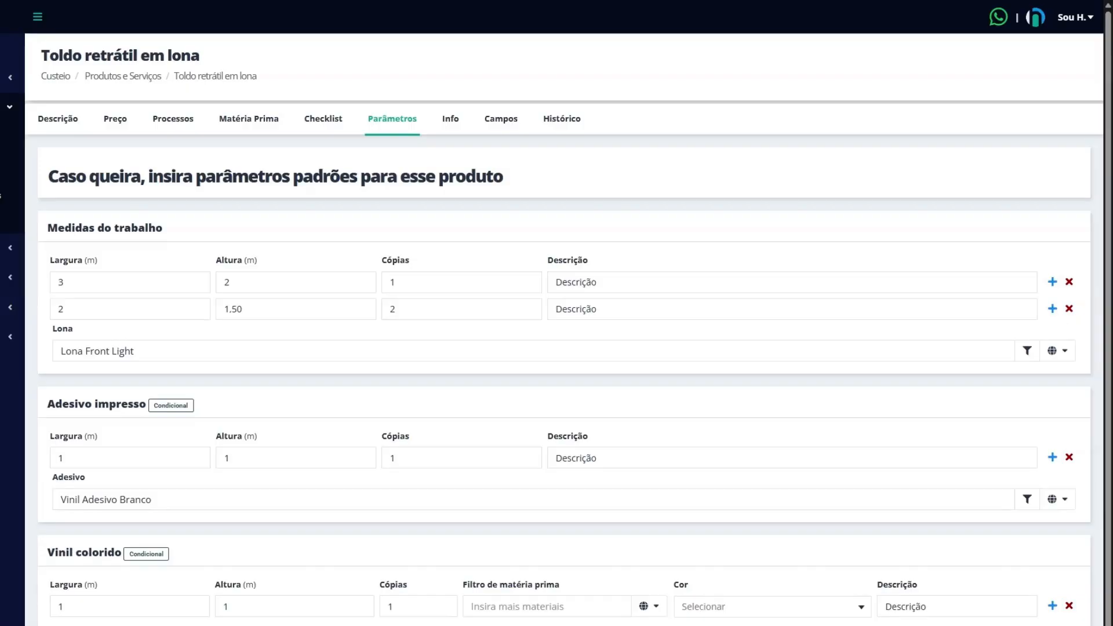
Filter the Adesivo impresso material to only the Vinil Adesivo Branco variants with MATTE front, excluding the GLOSS ones
left_click(1028, 500)
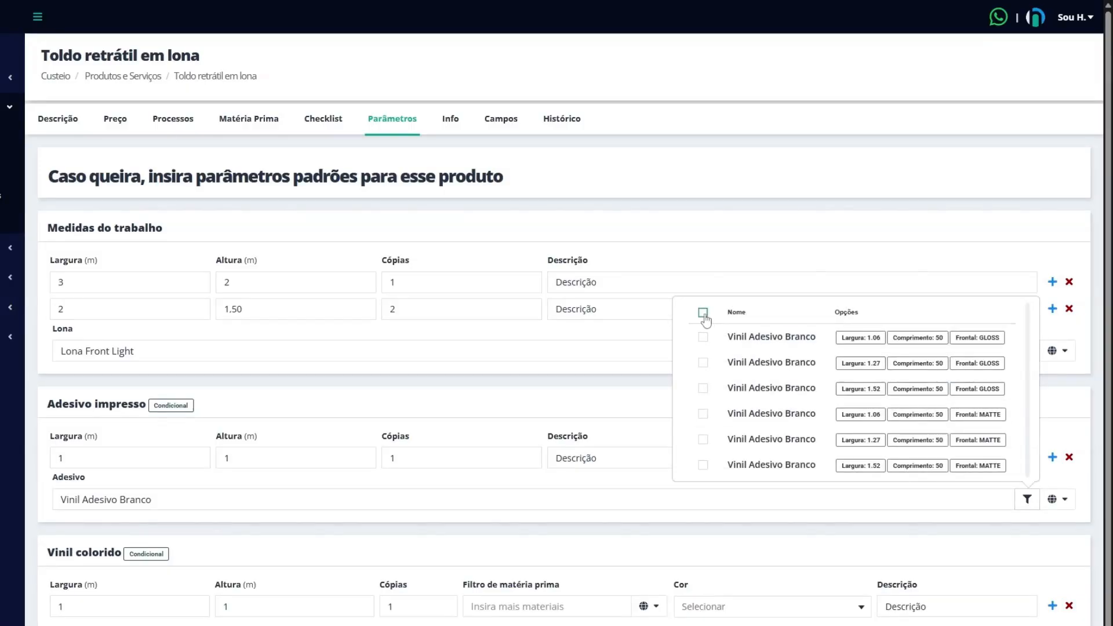
left_click(703, 313)
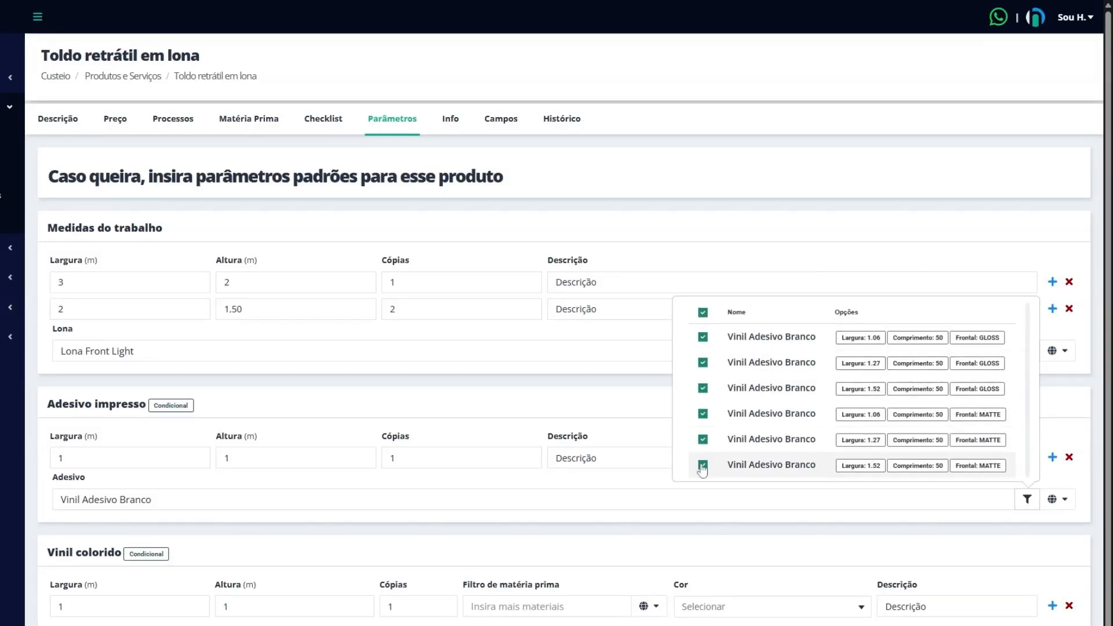
left_click(702, 388)
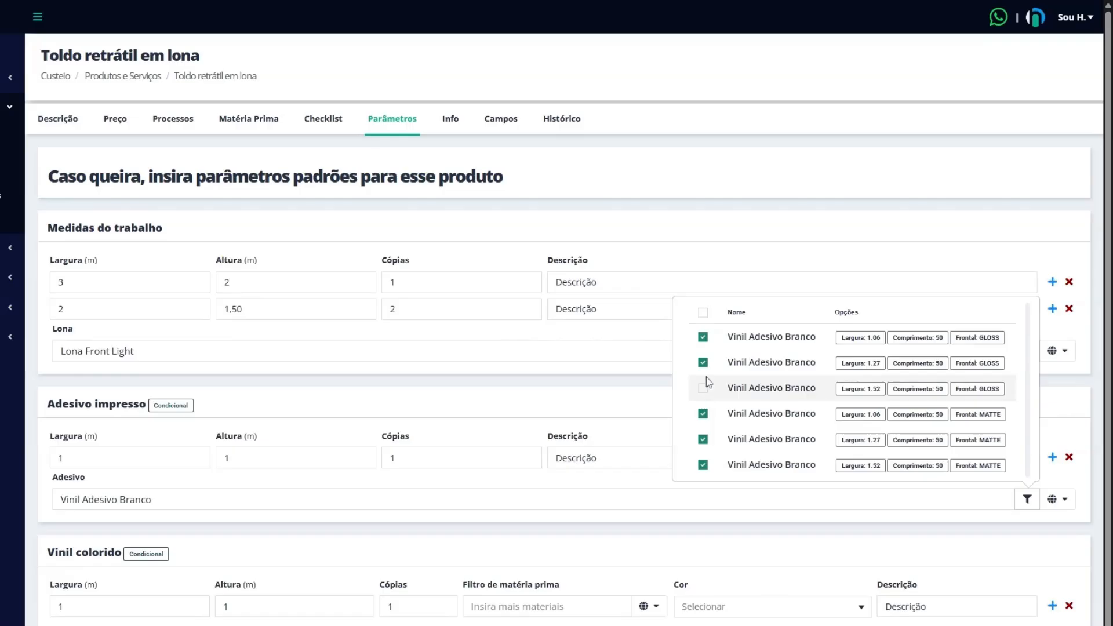
left_click(703, 363)
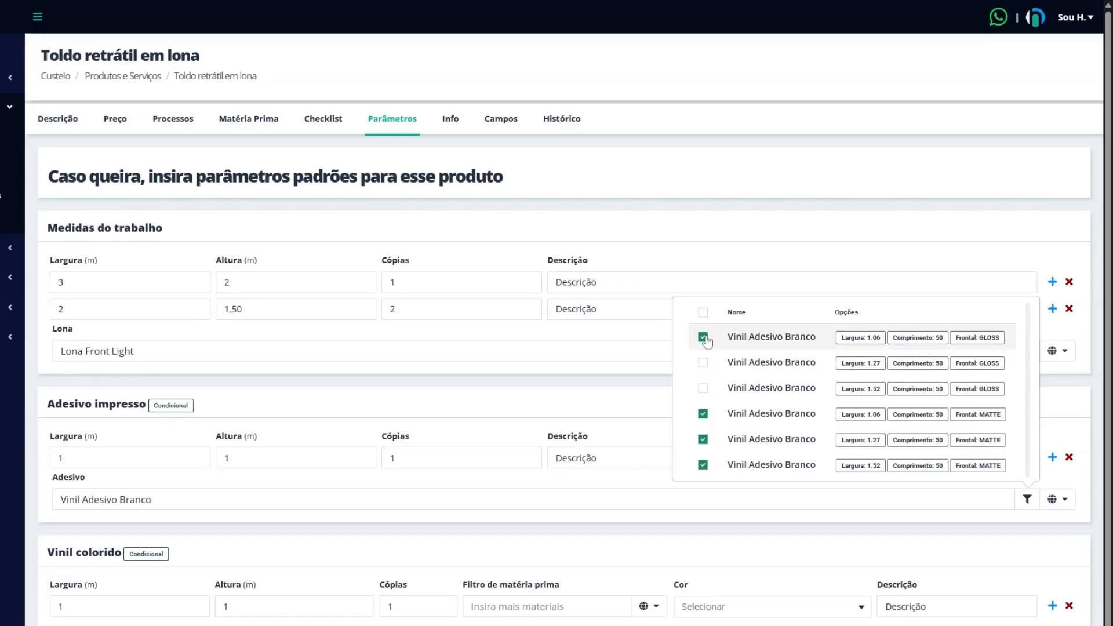
left_click(703, 337)
left_click(376, 435)
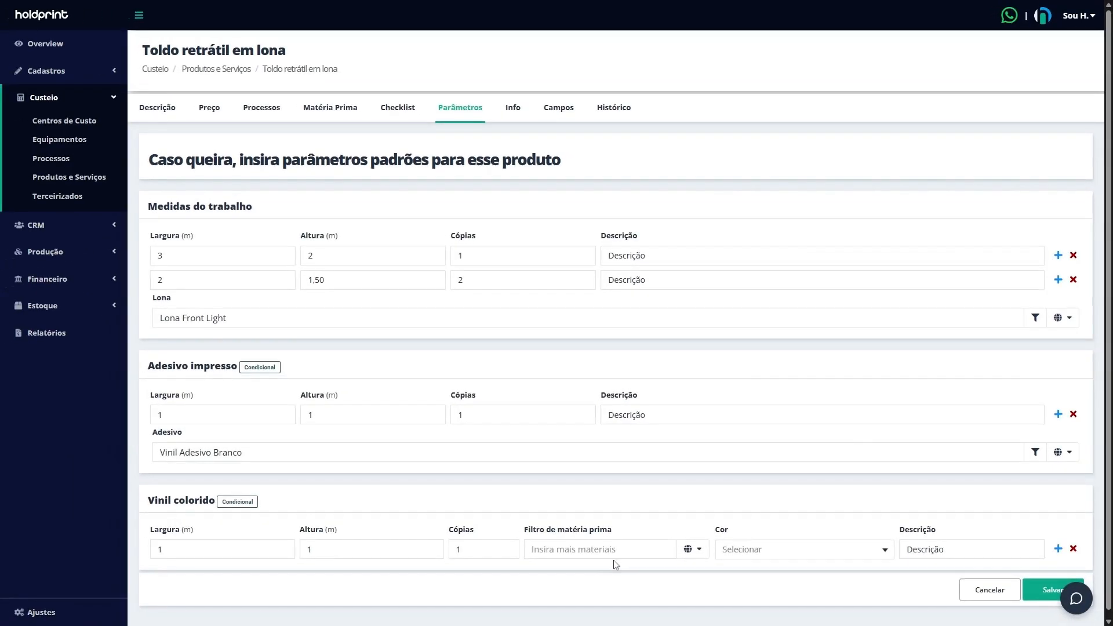
Set the Vinil colorido parameter's raw material to Vinil Adesivo Colorido and its colour to Cinza
left_click(580, 549)
left_click(605, 586)
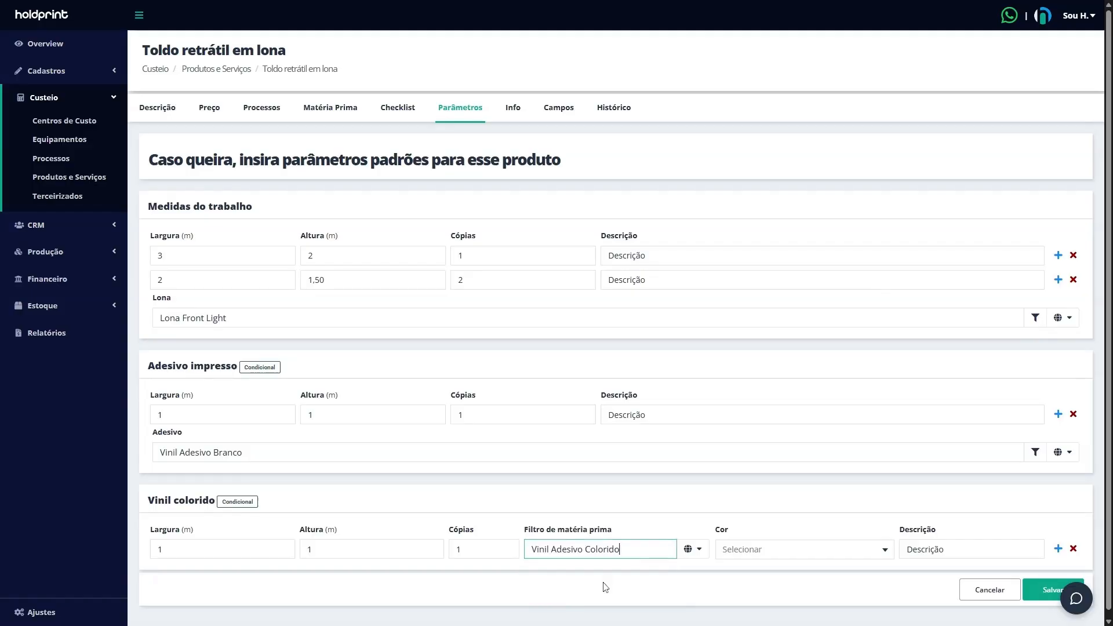
left_click(806, 549)
left_click(806, 574)
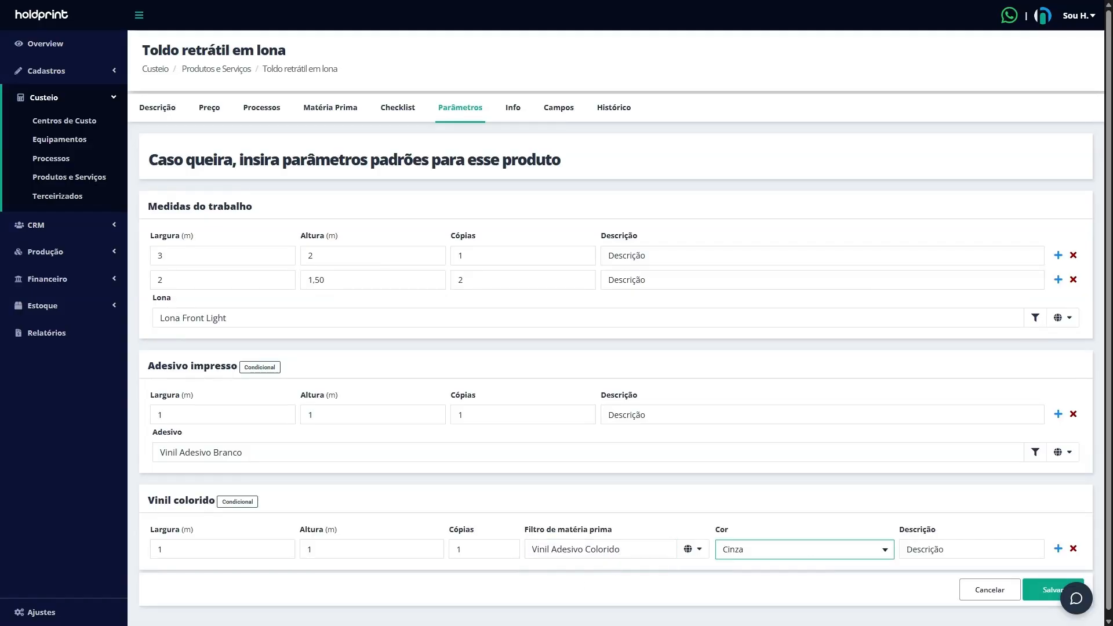
Add a second Vinil colorido row using Vinil Adesivo Colorido with the colour Verde
left_click(1058, 548)
scroll(973, 468, "down", 1)
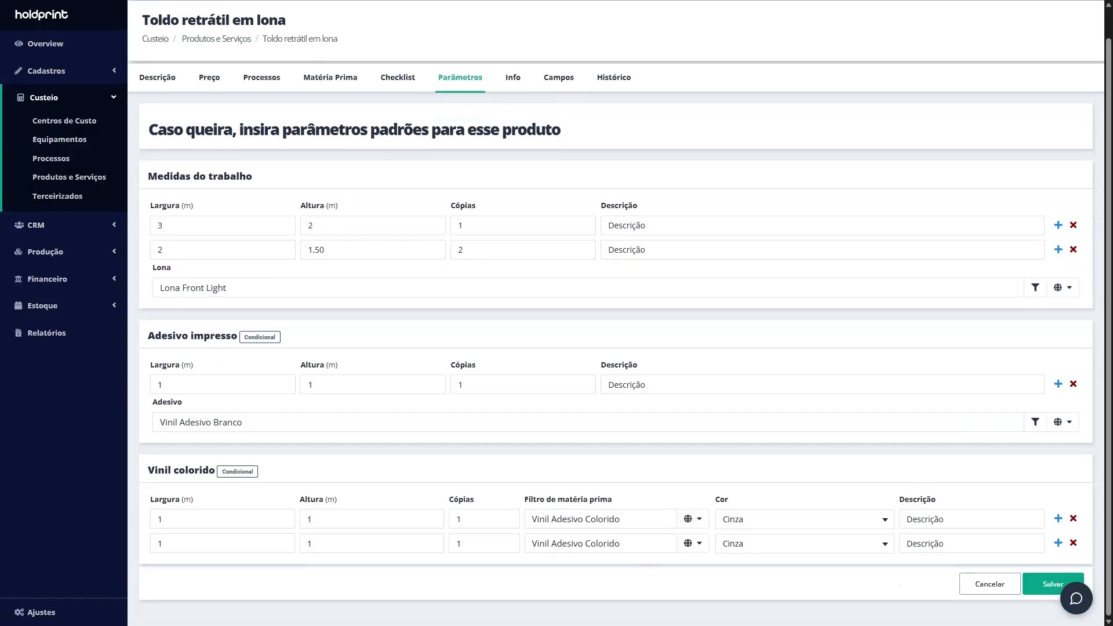
left_click(632, 543)
key("BackSpace")
key("BackSpace")
scroll(628, 537, "down", 2)
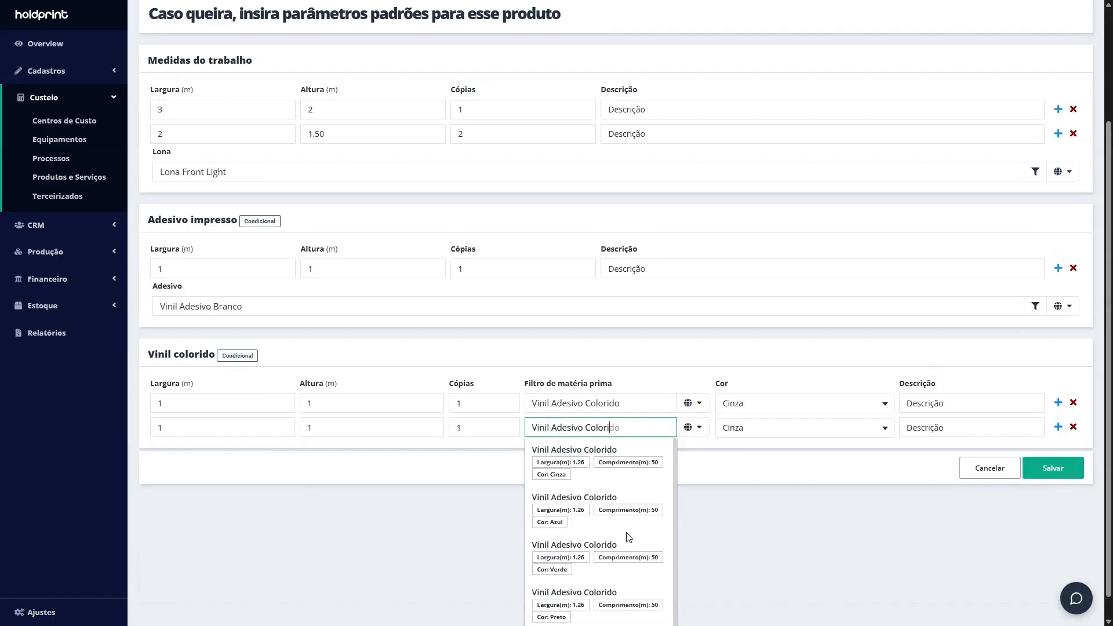
left_click(591, 572)
left_click(814, 547)
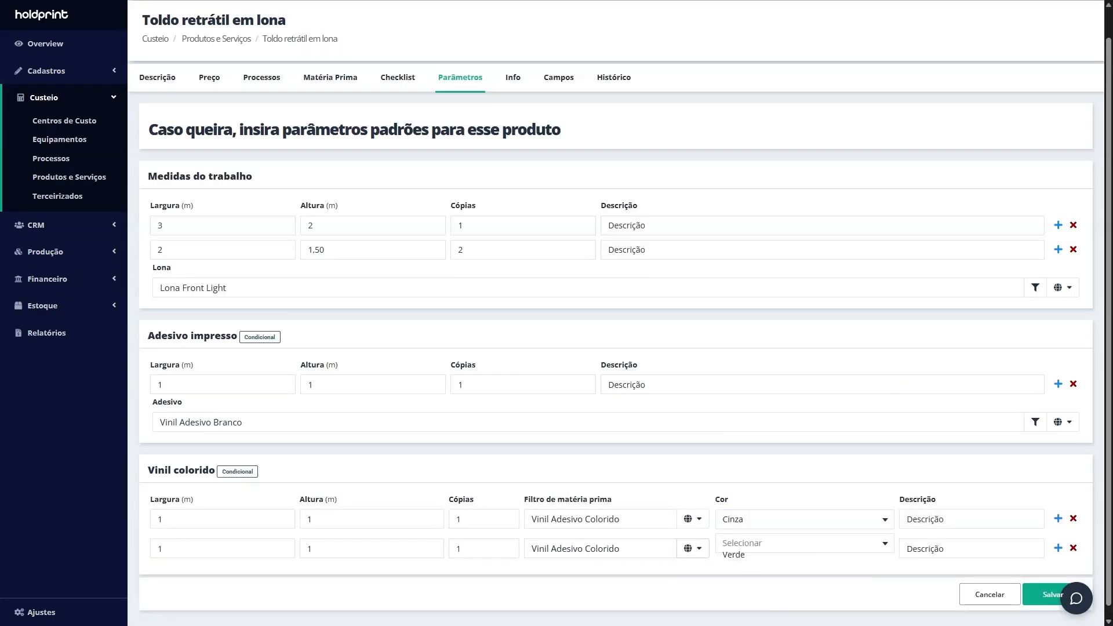
left_click(800, 556)
Set the Vinil colorido rows to 0,30 by 0,30 m and 0,5 by 0,60 m with 2 copies of the second, and save the product
left_click_drag(164, 520, 134, 520)
type("0,30")
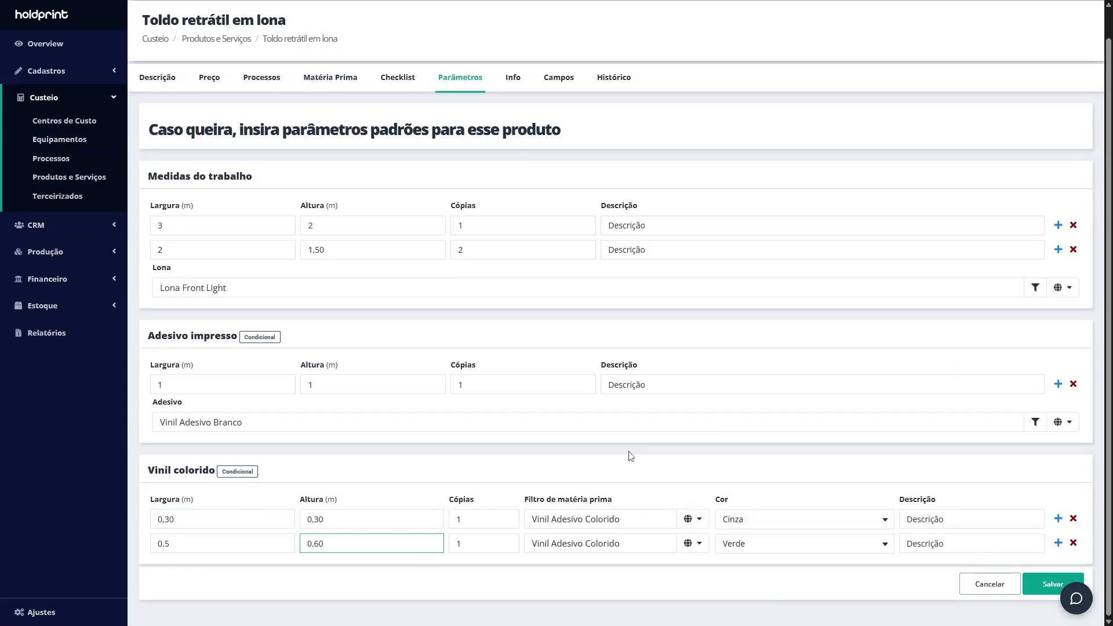
left_click(443, 561)
left_click_drag(464, 544, 447, 550)
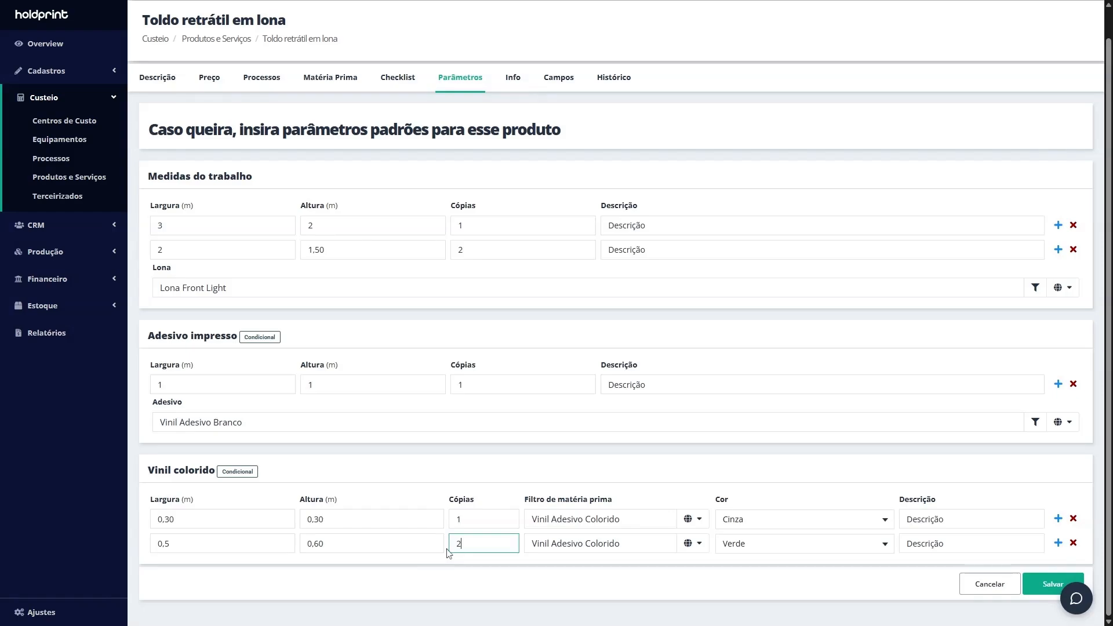
left_click(585, 463)
left_click(1036, 586)
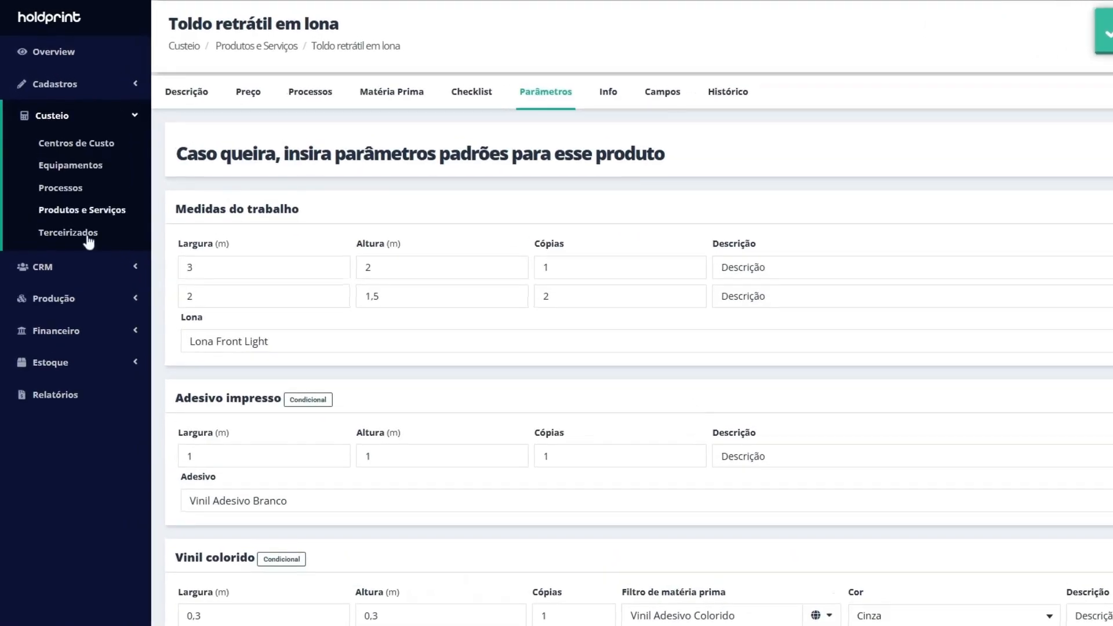
Go to the negotiation panel and start a new Toldo retrátil em lona item in the #souhold proposal
left_click(58, 225)
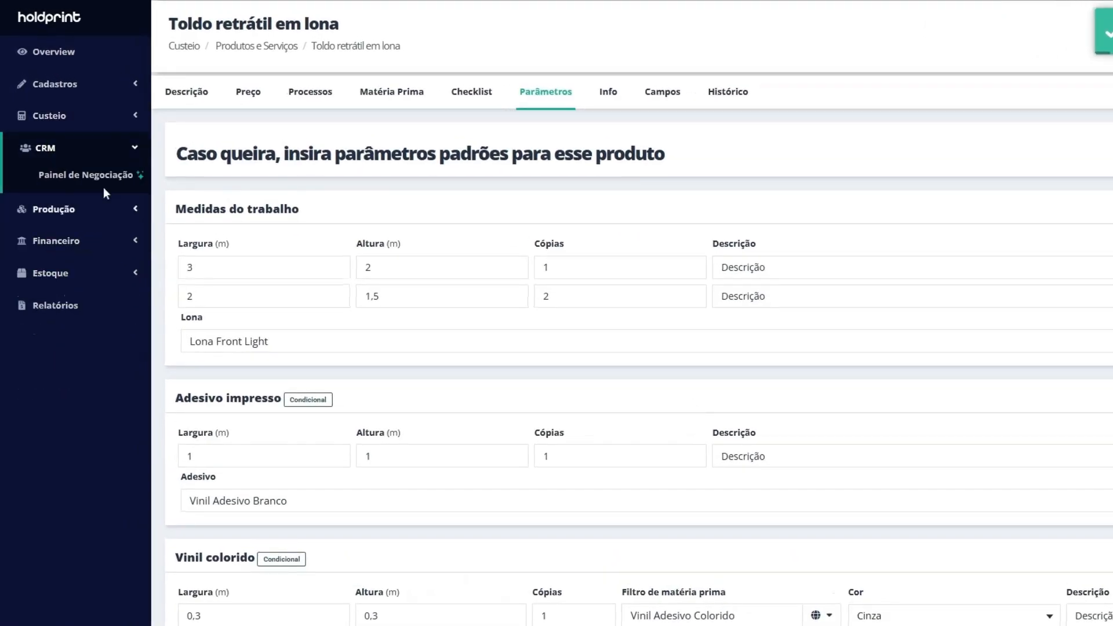
left_click(103, 185)
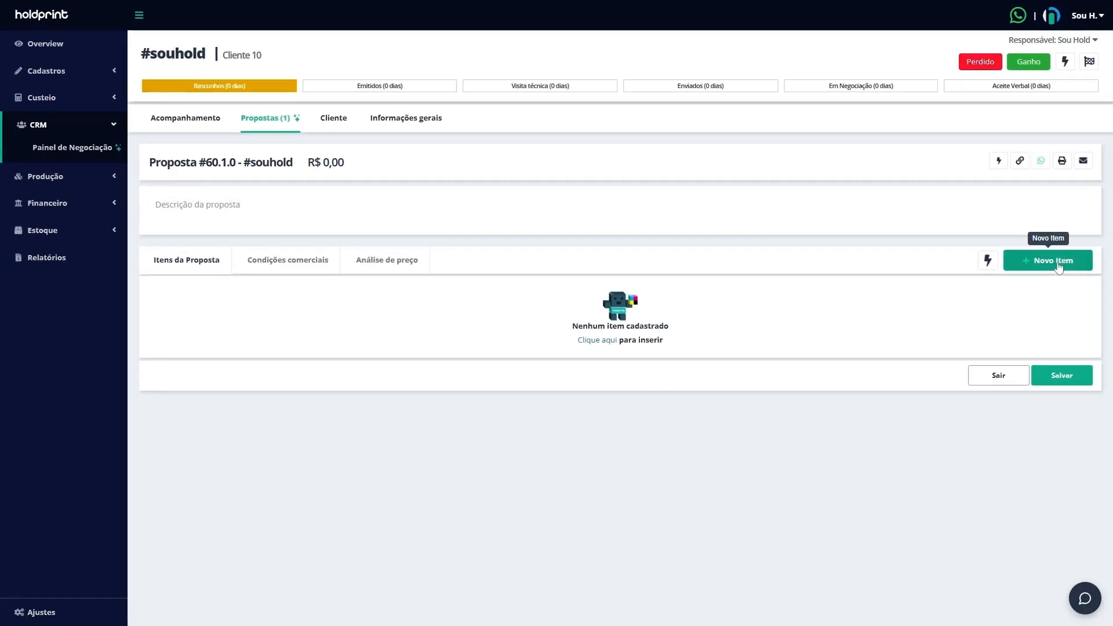
left_click(1054, 261)
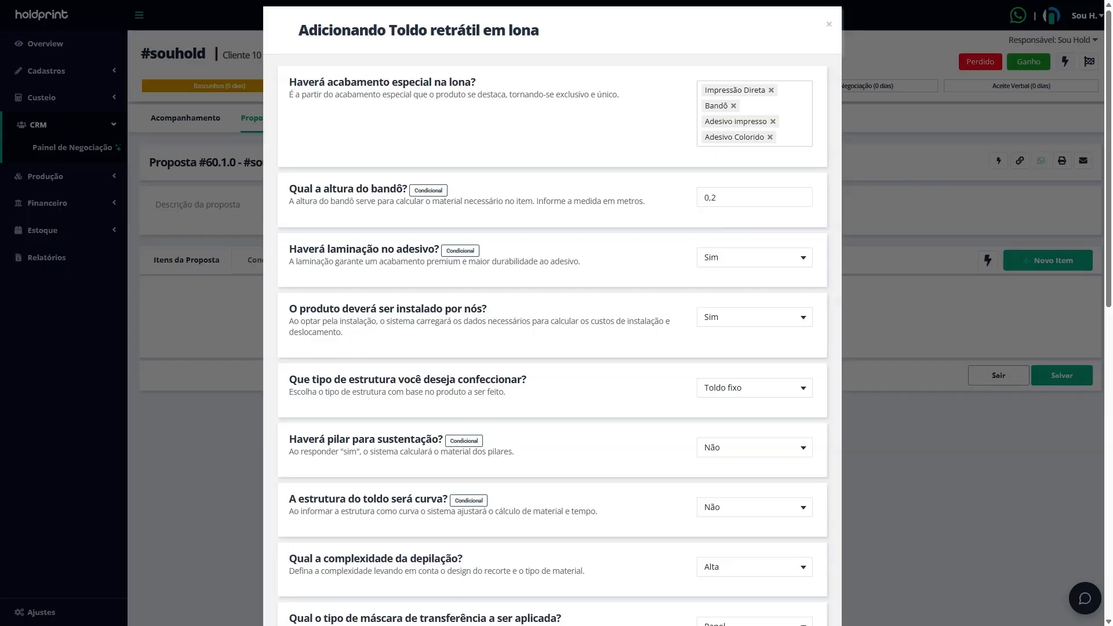
Set the item's bandô height to 0,30 m and answer Não to lamination on the adhesive
double_click(715, 197)
type("0,30")
left_click(610, 170)
scroll(631, 261, "down", 2)
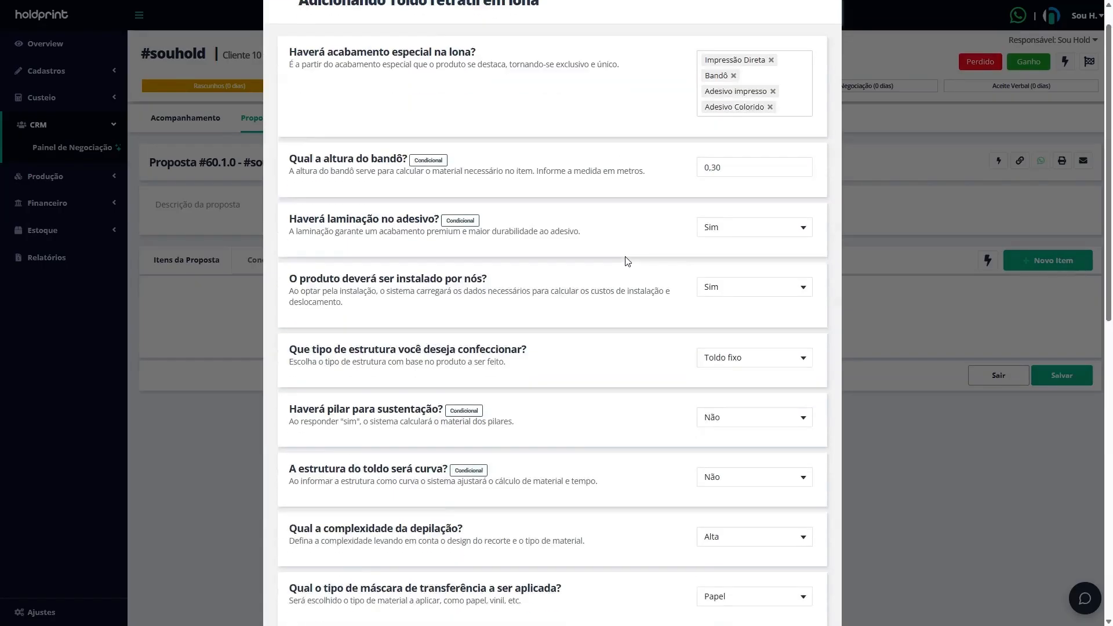
left_click(743, 151)
left_click(739, 172)
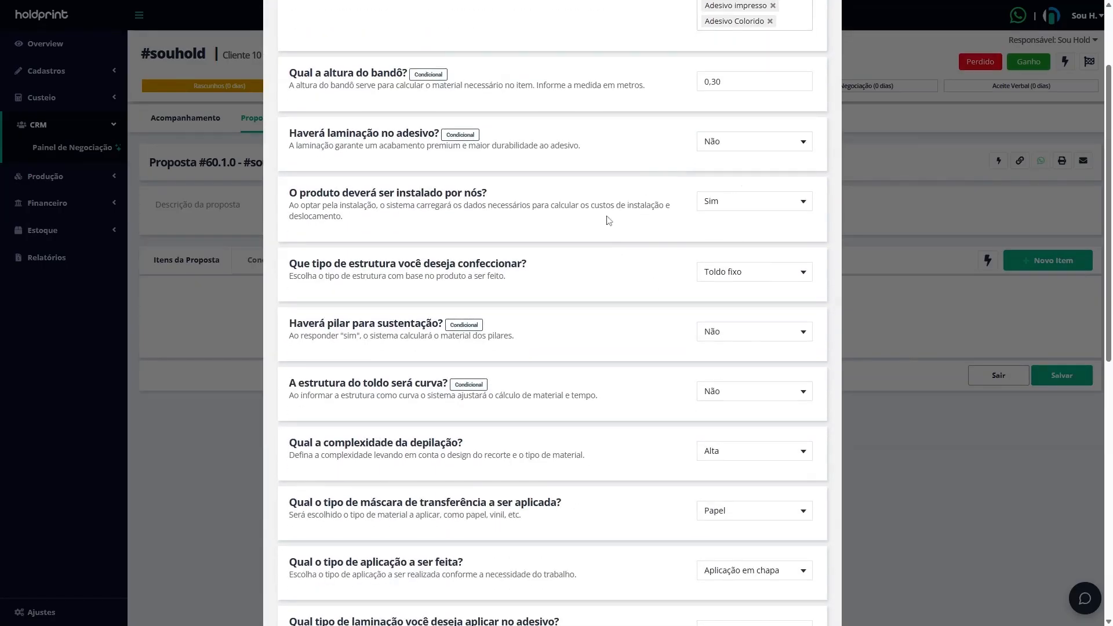
Choose Toldo retrátil as the type of structure for the item
scroll(520, 238, "down", 1)
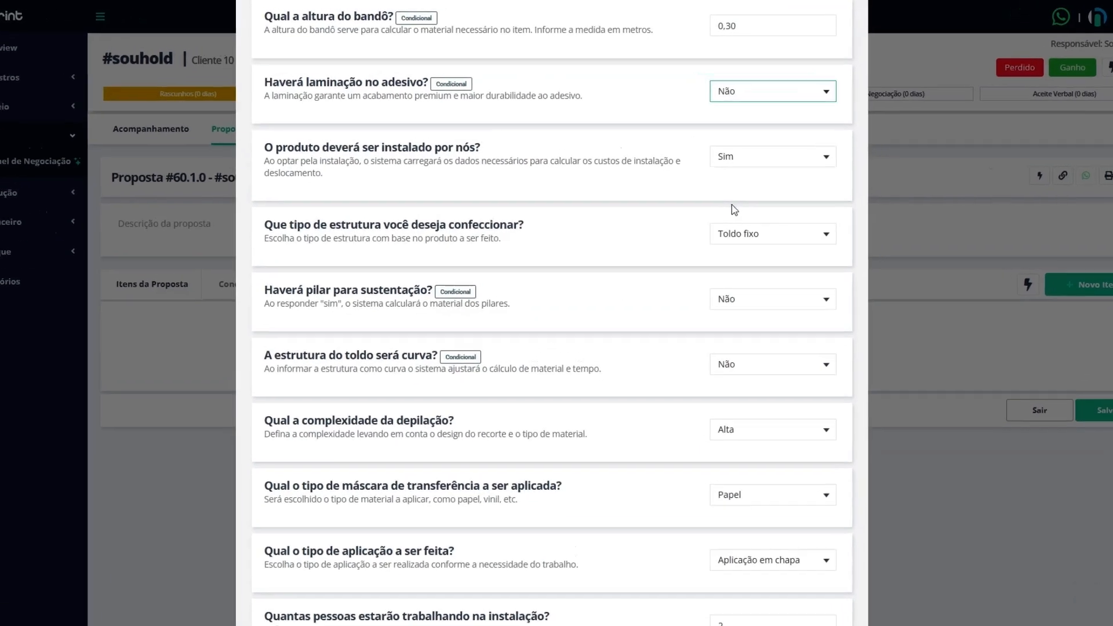
left_click_drag(259, 231, 492, 243)
left_click(524, 234)
triple_click(525, 243)
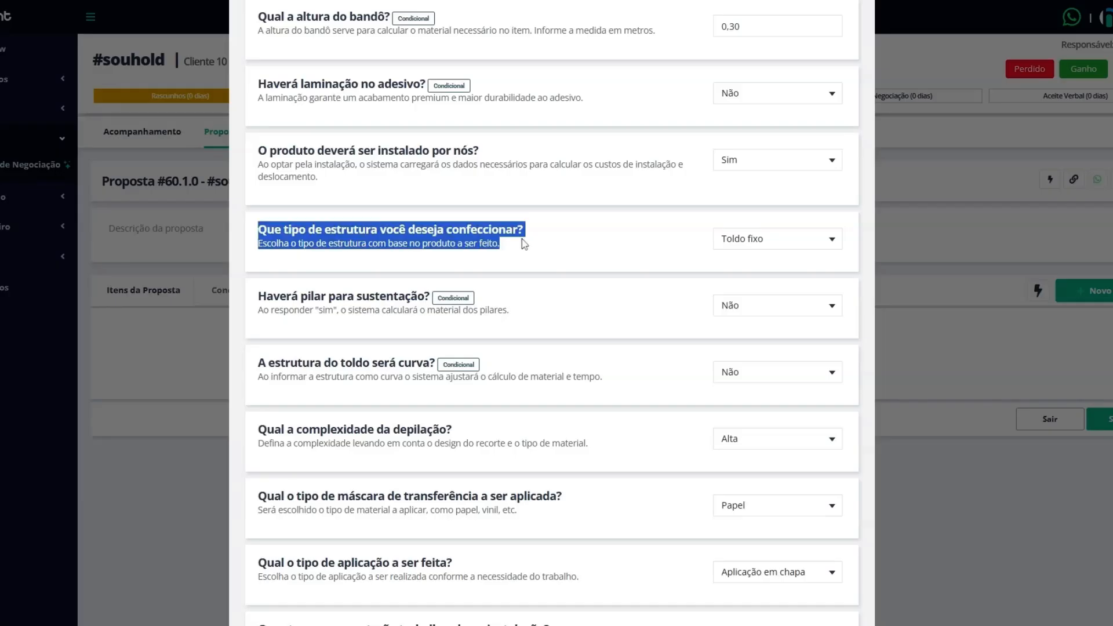
left_click(525, 242)
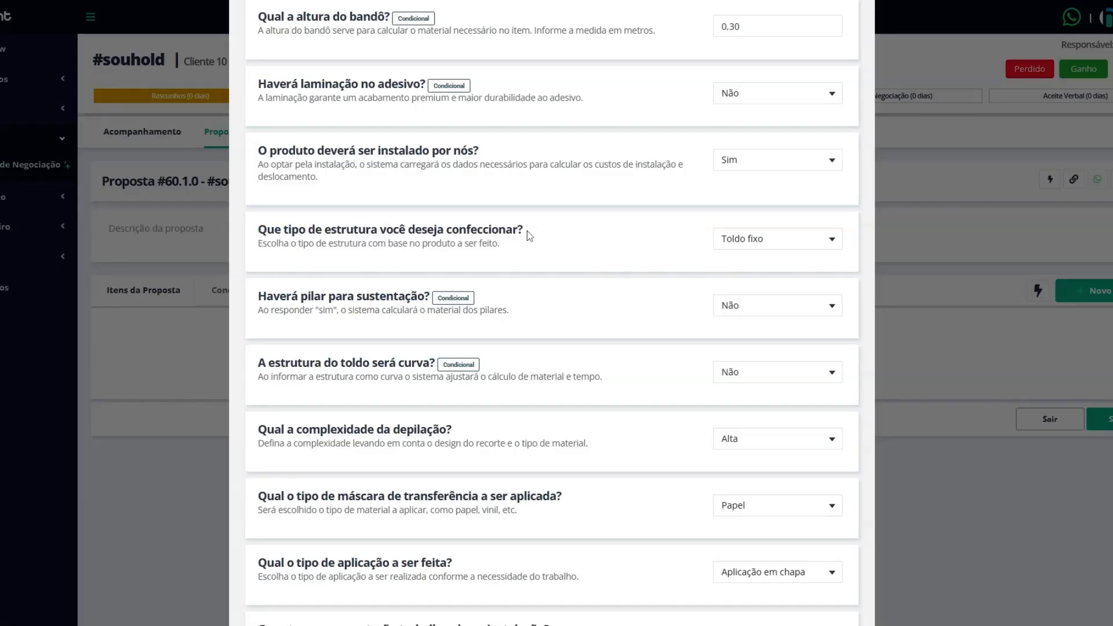
left_click(753, 243)
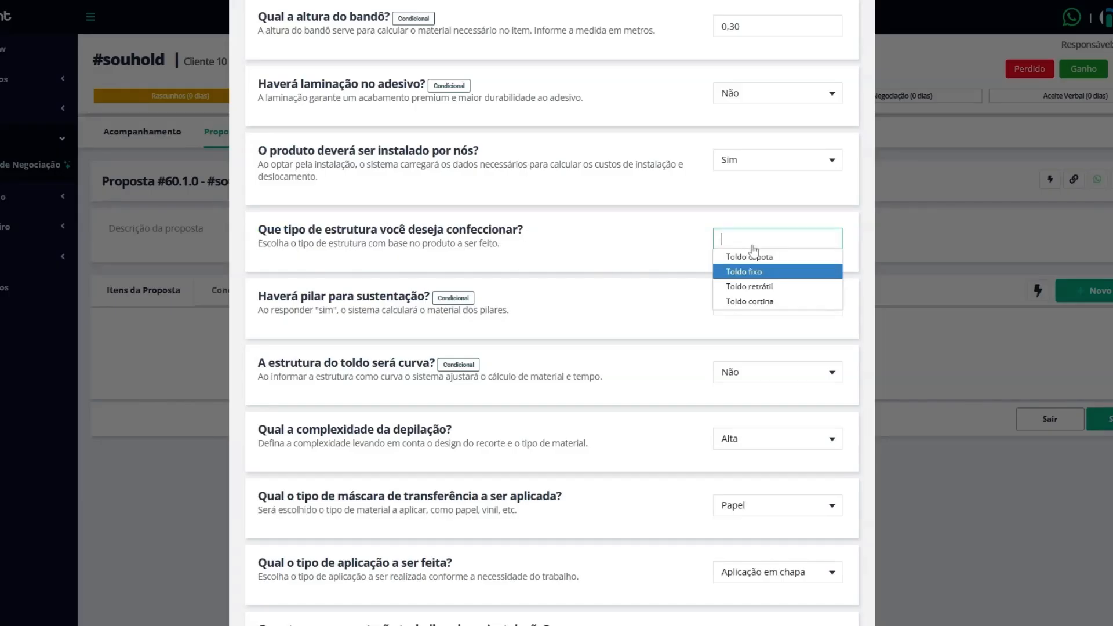
left_click(784, 290)
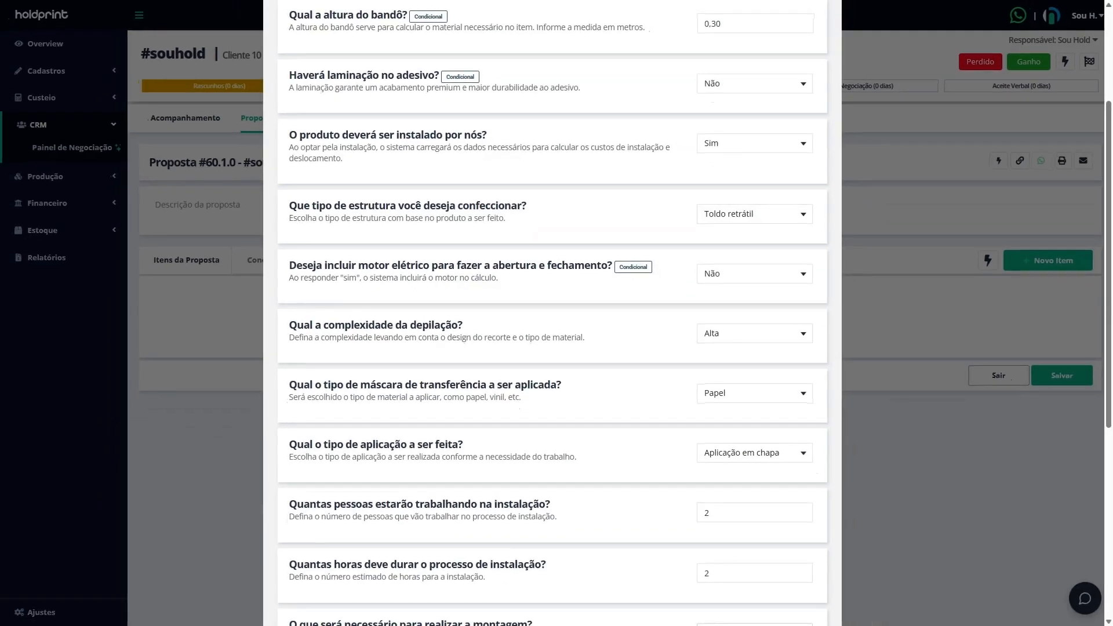
Answer Sim to including an electric motor for opening and closing the awning
left_click_drag(374, 265, 291, 278)
scroll(671, 294, "down", 1)
scroll(583, 334, "down", 1)
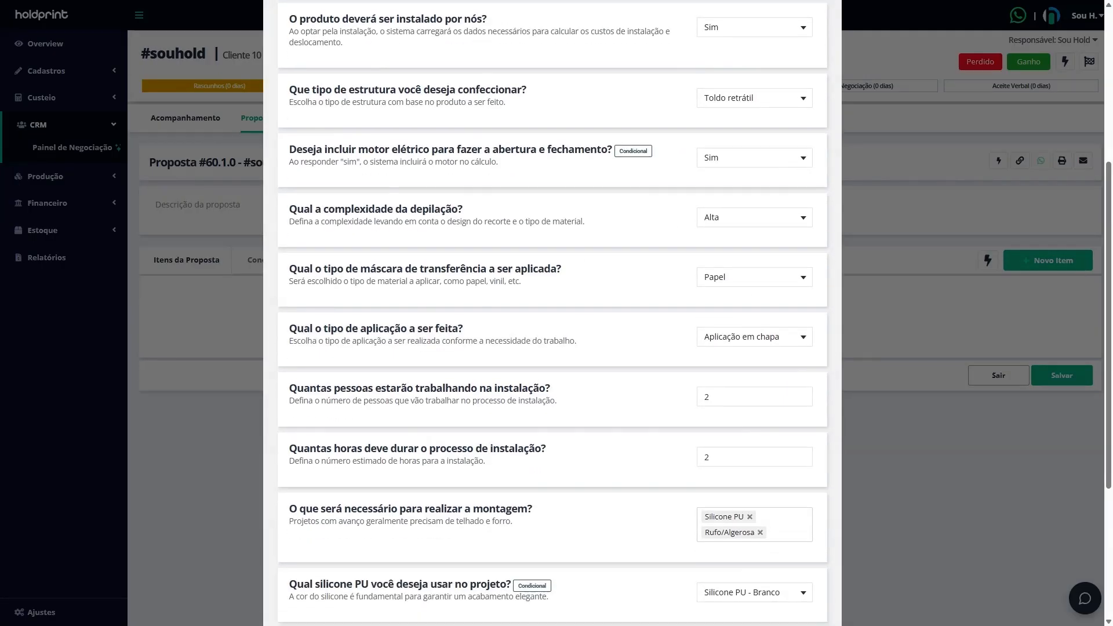
Review the application and installation answers and the options available for the assembly materials
scroll(561, 336, "down", 1)
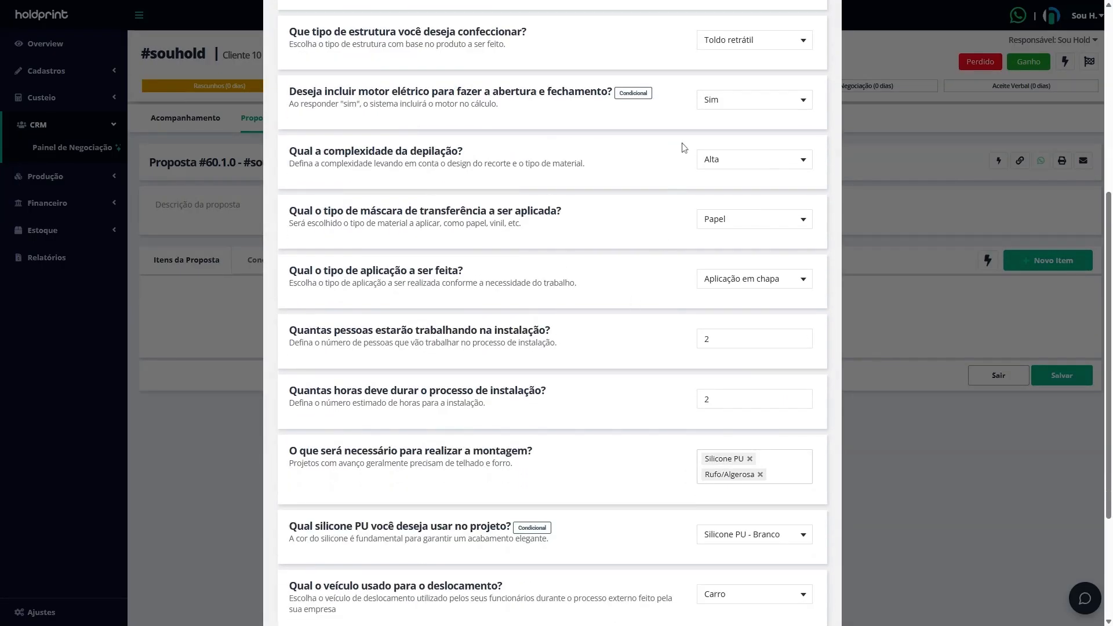
scroll(609, 301, "down", 1)
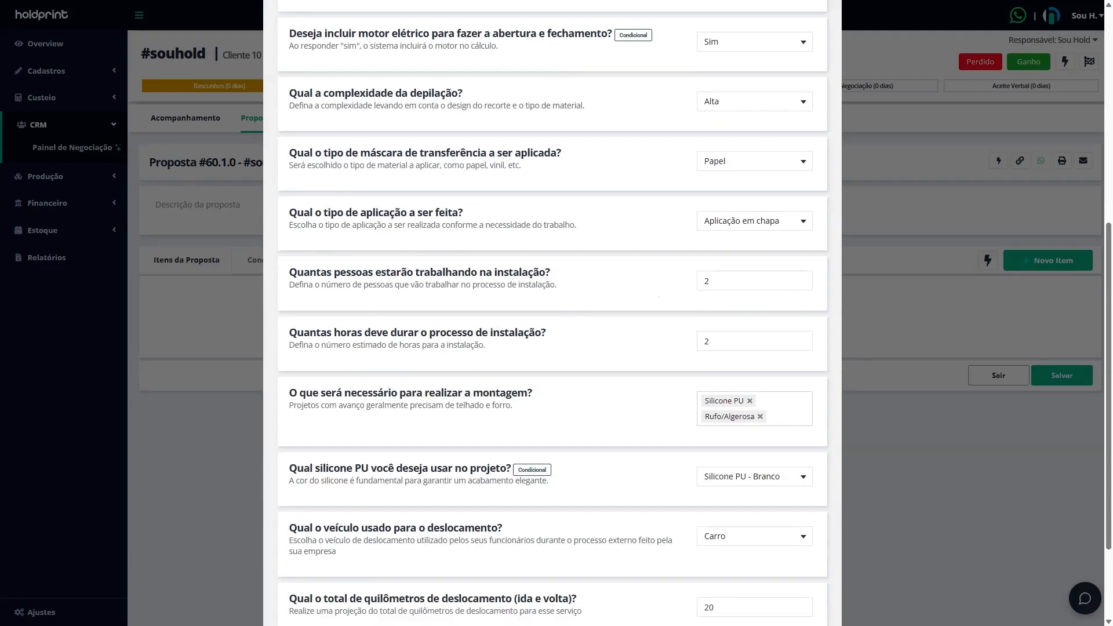
scroll(454, 366, "down", 1)
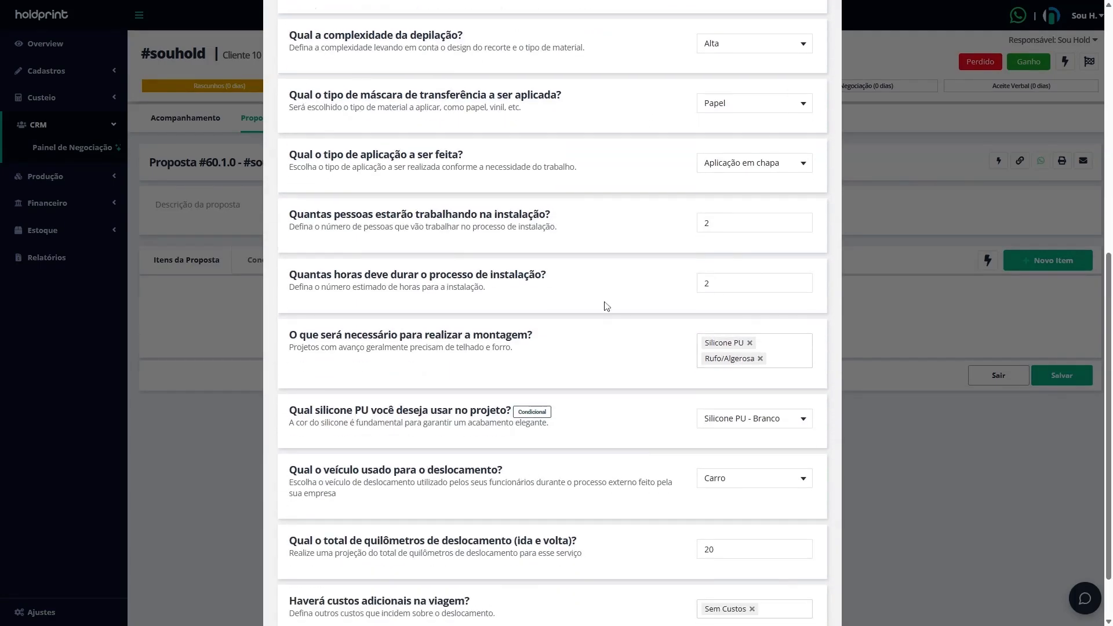
left_click_drag(313, 335, 500, 335)
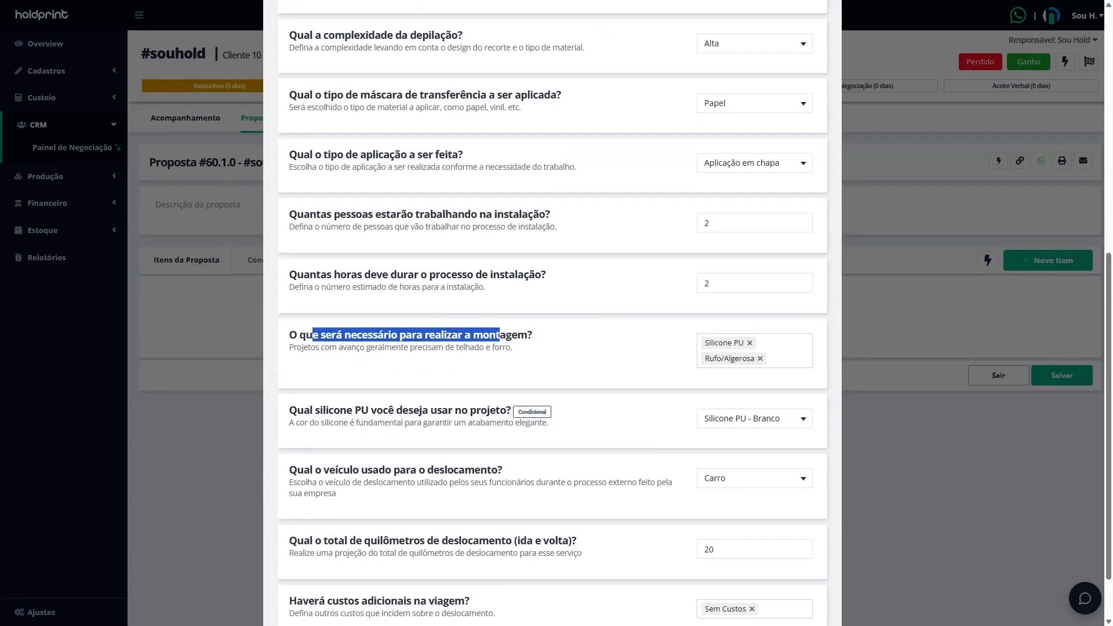
left_click(790, 352)
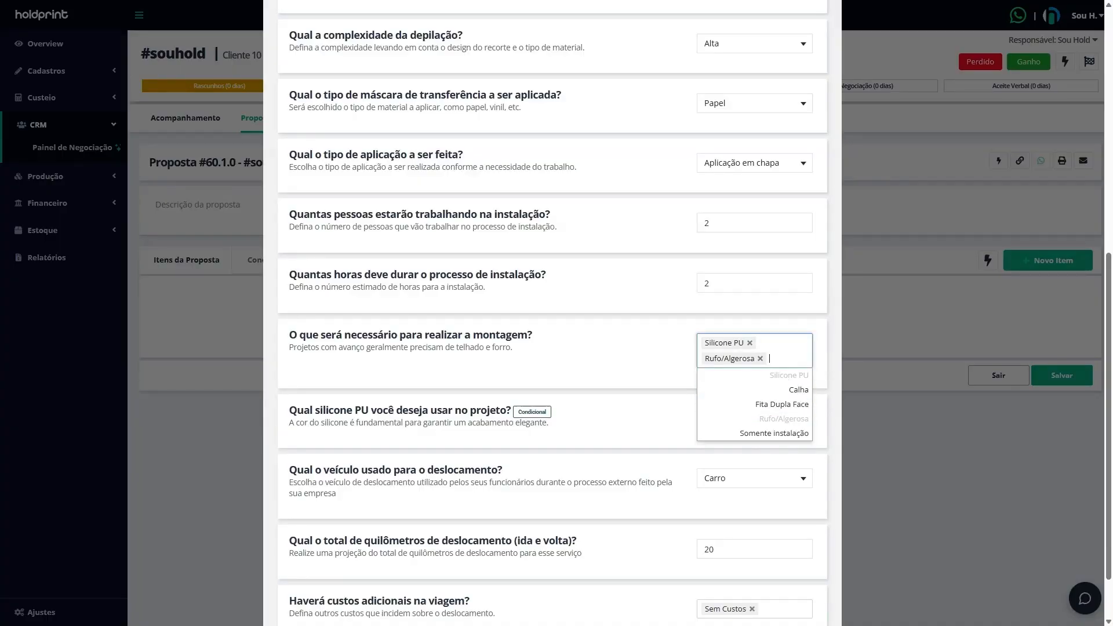
left_click(639, 370)
scroll(827, 350, "down", 2)
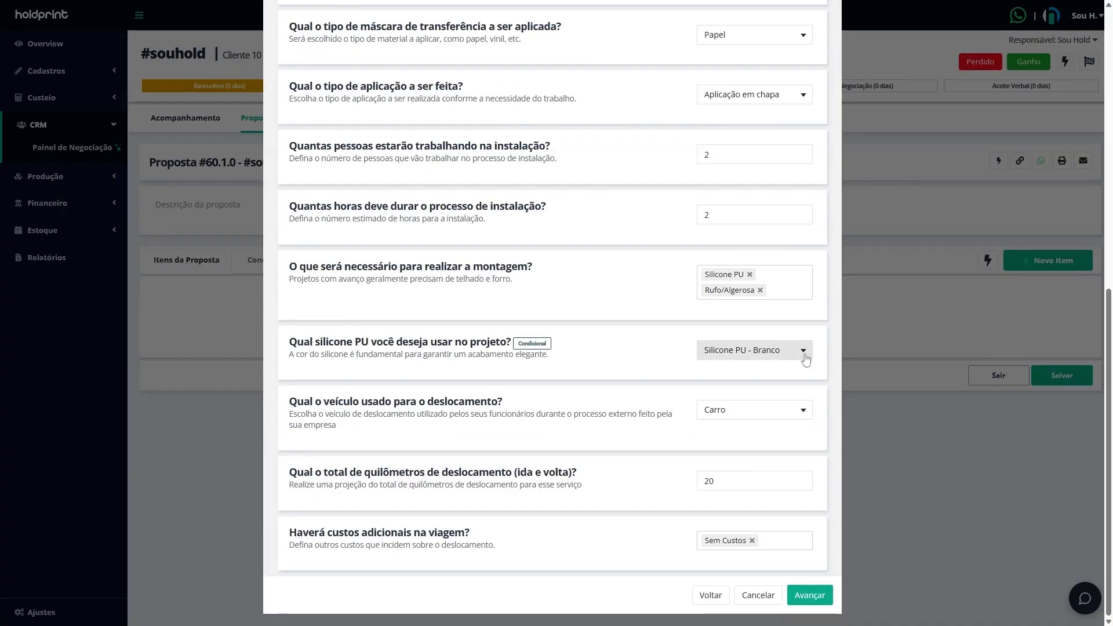
Keep Silicone PU - Branco and the default travel answers, and advance from the checklist to the measurements
left_click(806, 356)
left_click(821, 334)
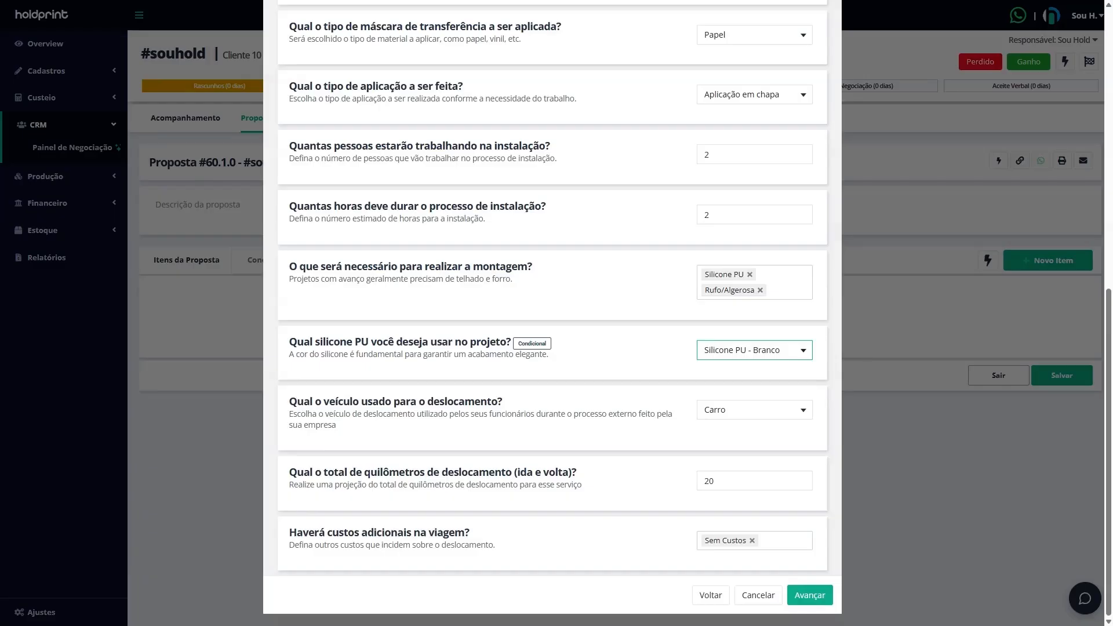
key("Tab")
key("Tab")
key("Tab")
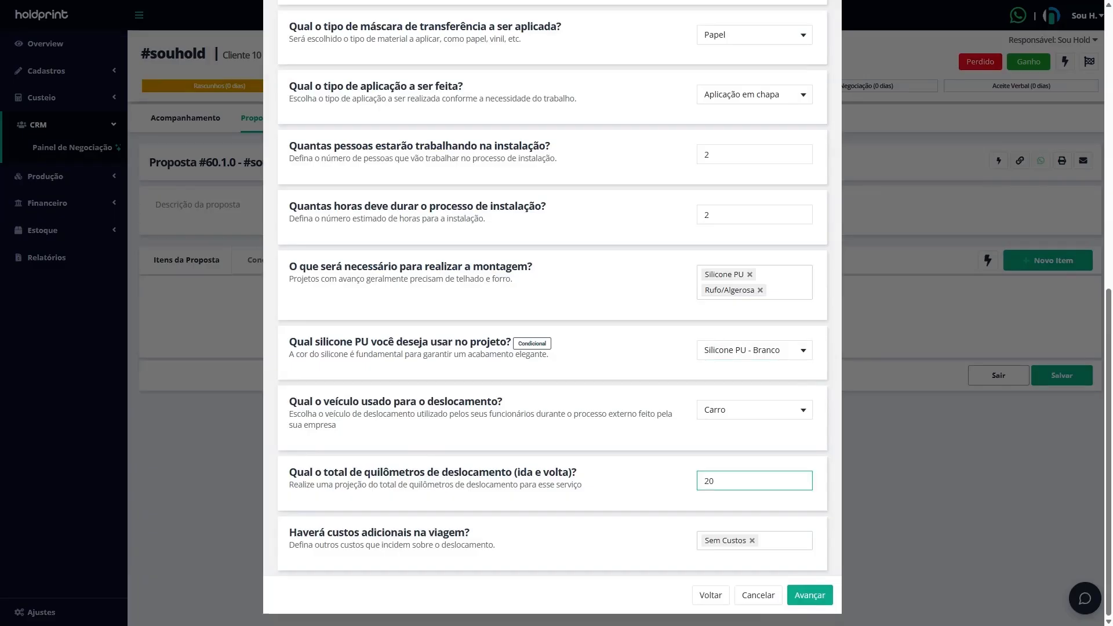
left_click(604, 527)
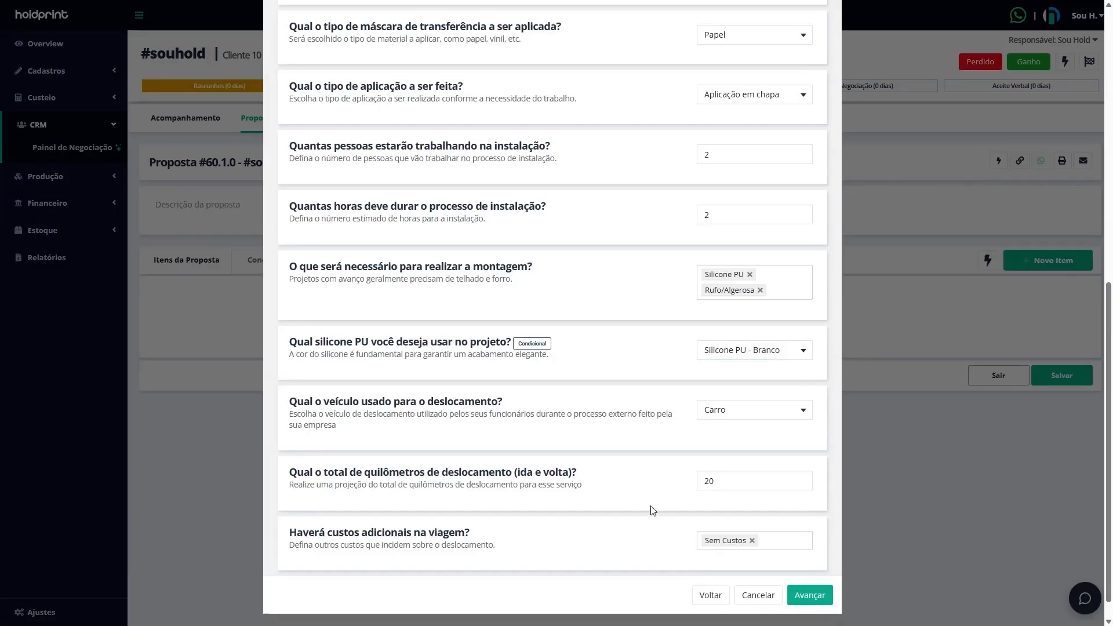
left_click(810, 595)
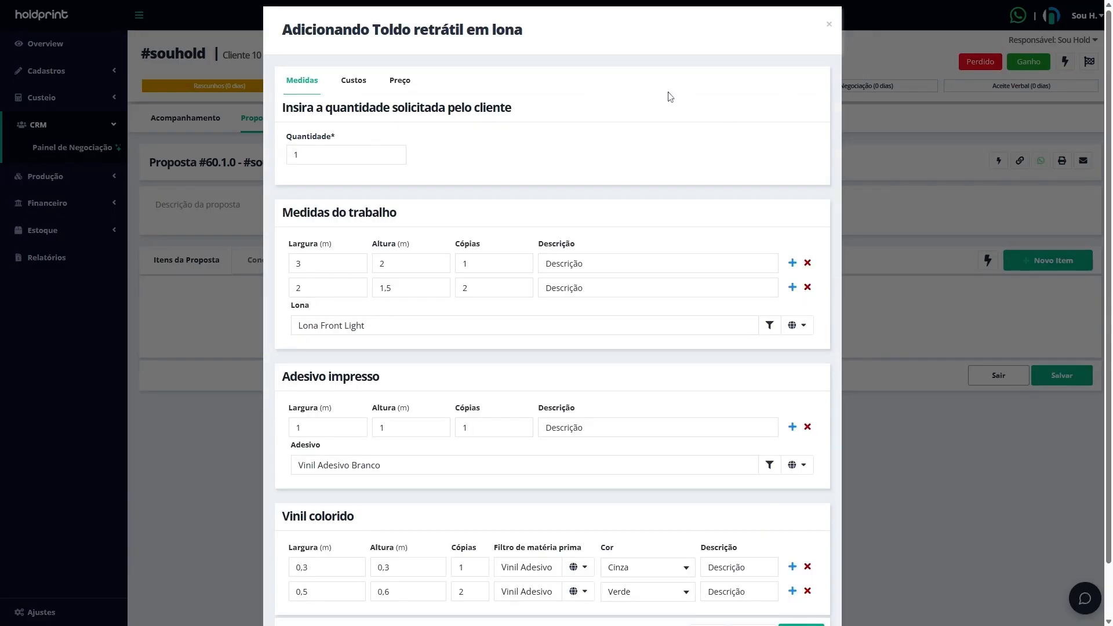
Return to the checklist, remove the Adesivo Colorido finish, and advance through the measurements with the remaining defaults
scroll(671, 97, "down", 1)
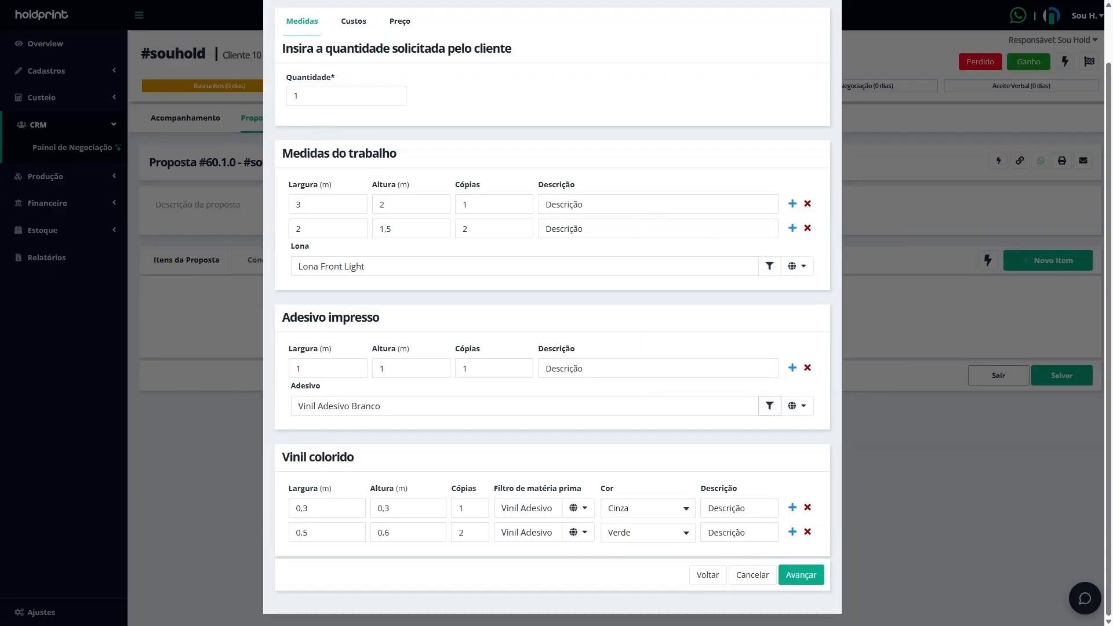
left_click_drag(293, 153, 429, 146)
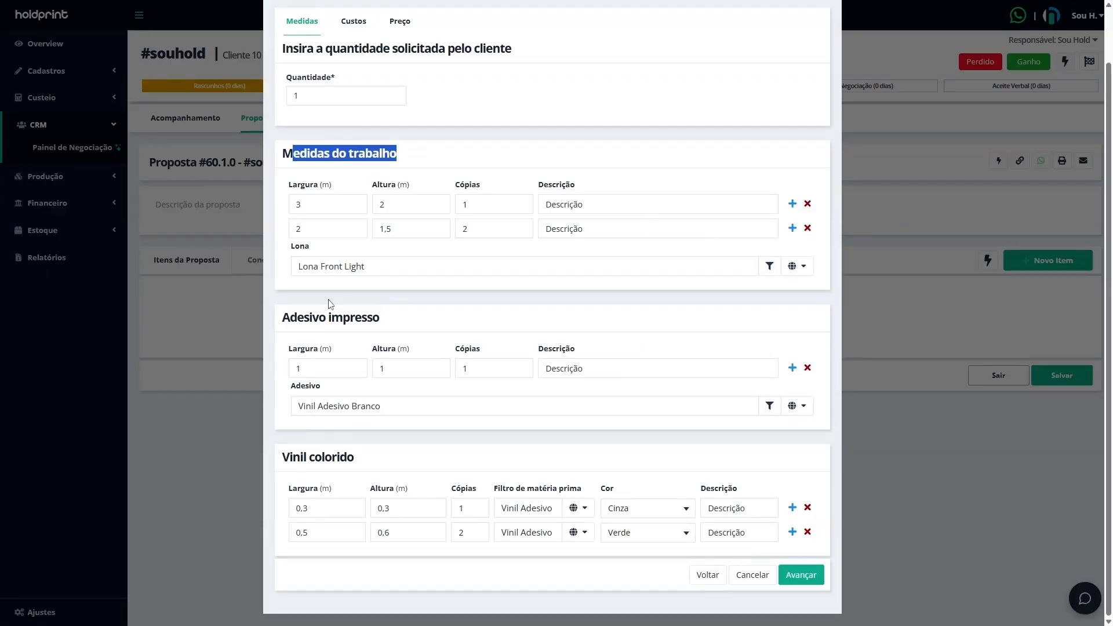
left_click_drag(293, 331, 414, 321)
left_click_drag(281, 457, 502, 459)
left_click(707, 575)
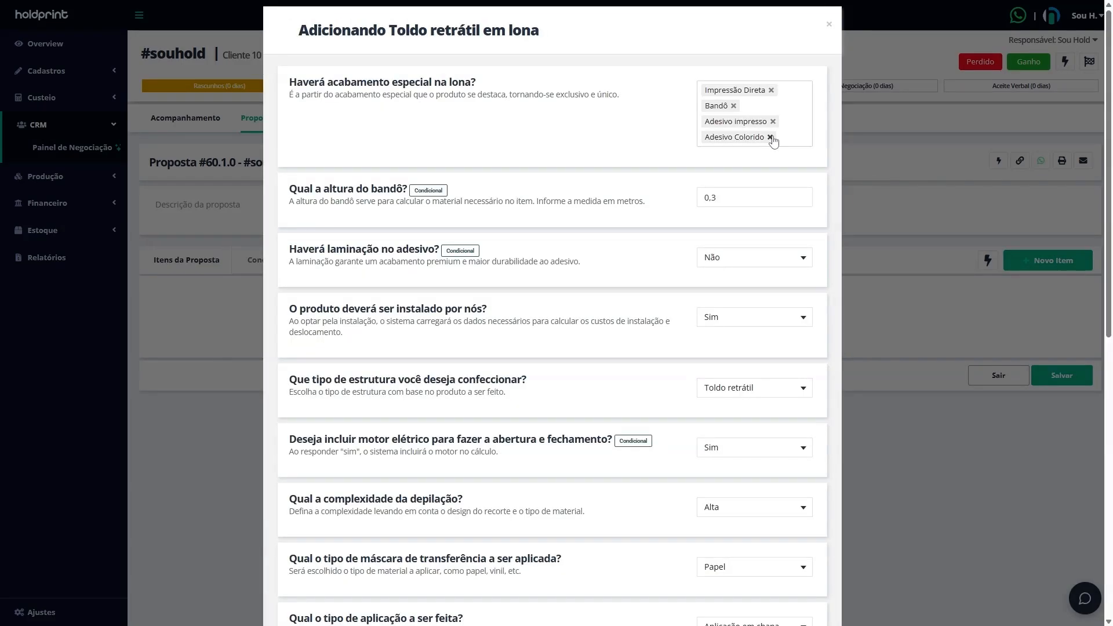
left_click(771, 138)
scroll(775, 140, "down", 5)
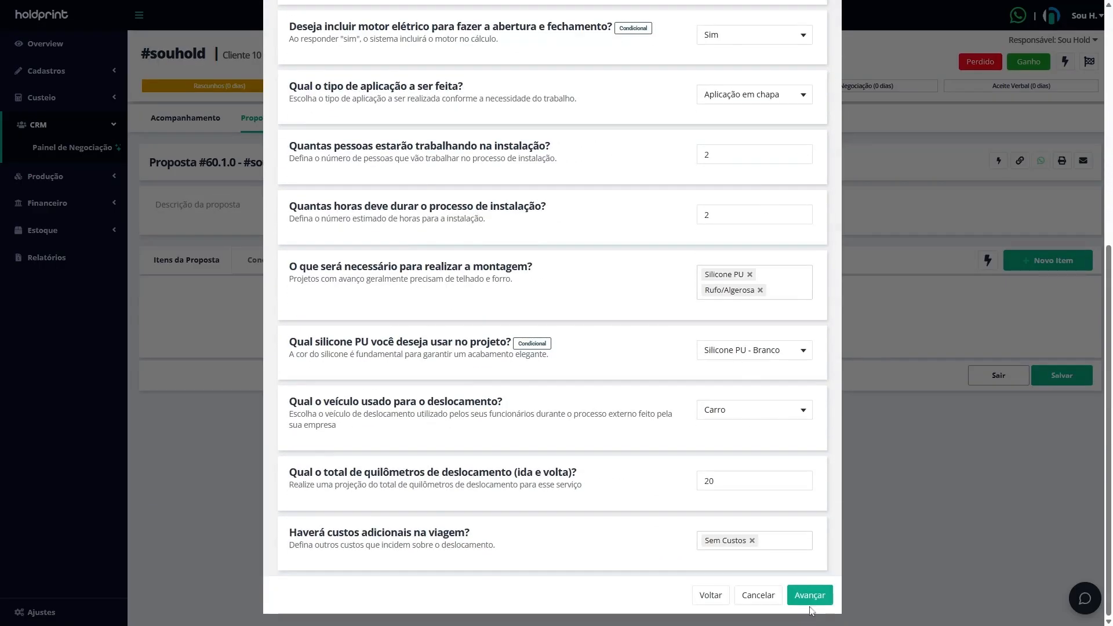
left_click(813, 597)
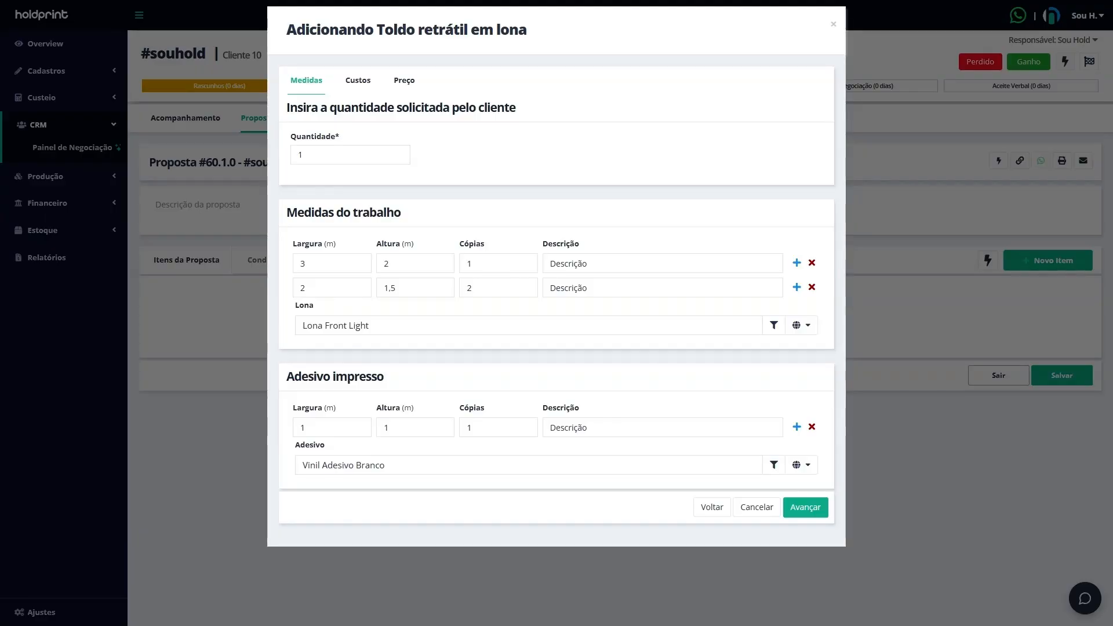
left_click(805, 507)
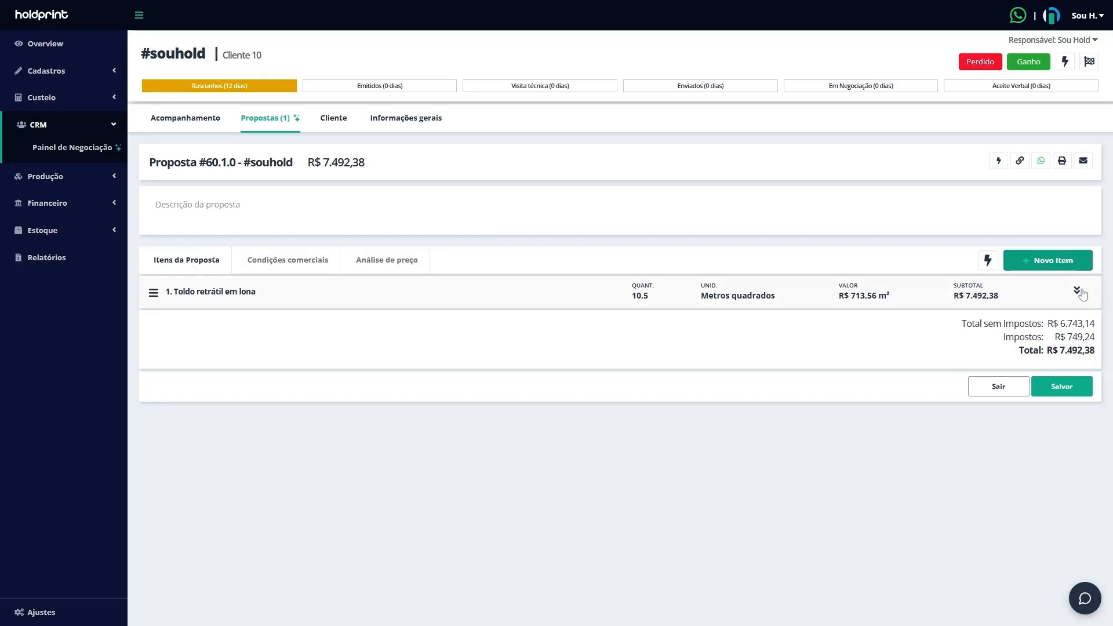
Expand the awning item in the proposal and examine its process and raw material costs
left_click(1080, 292)
left_click(1075, 323)
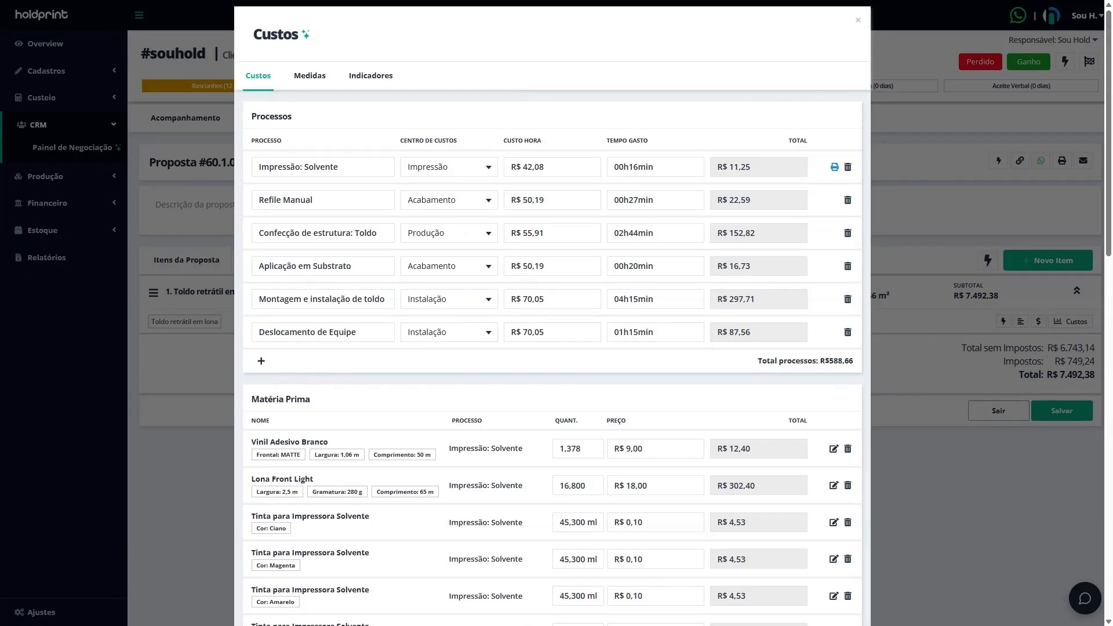
scroll(597, 505, "down", 3)
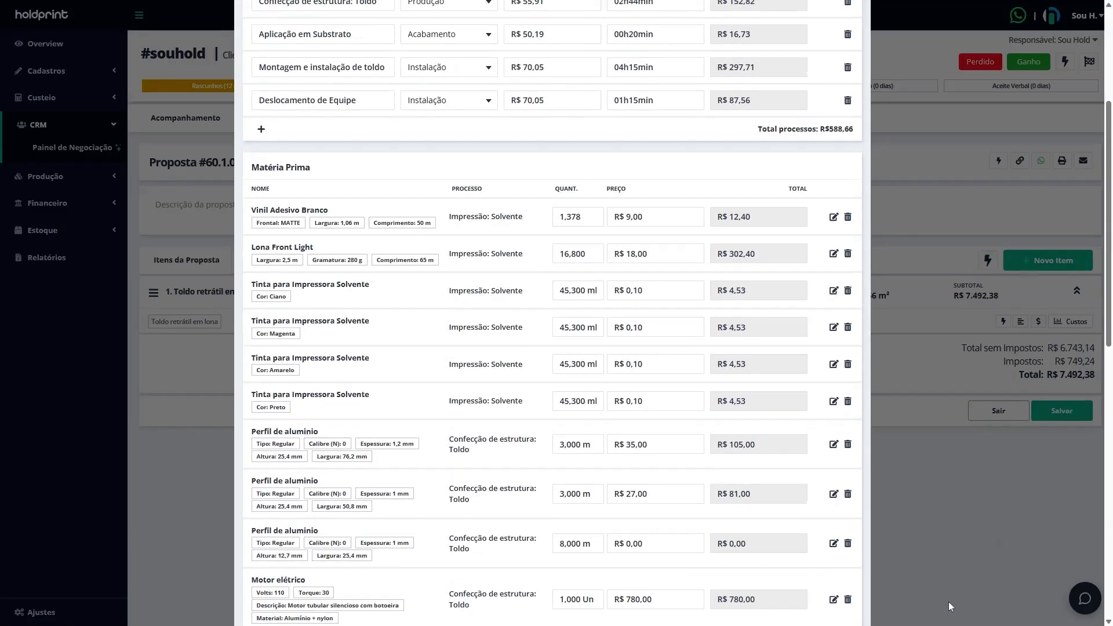
Examine the process costs, including Deslocamento de Equipe, and the linked process and total columns of the raw materials
scroll(597, 505, "up", 3)
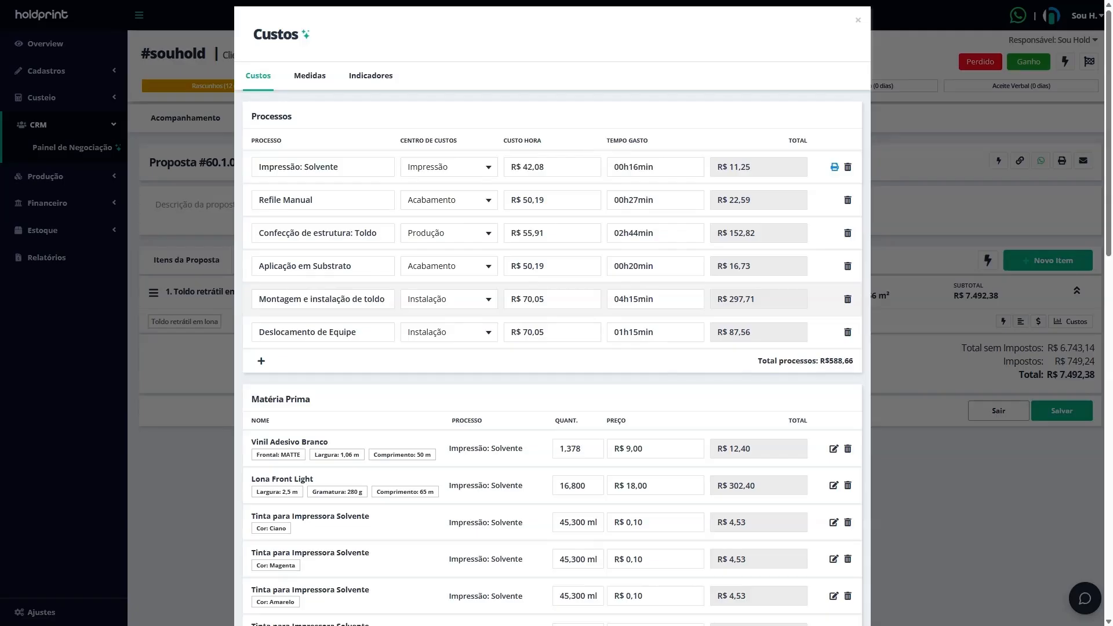
left_click_drag(265, 333, 346, 332)
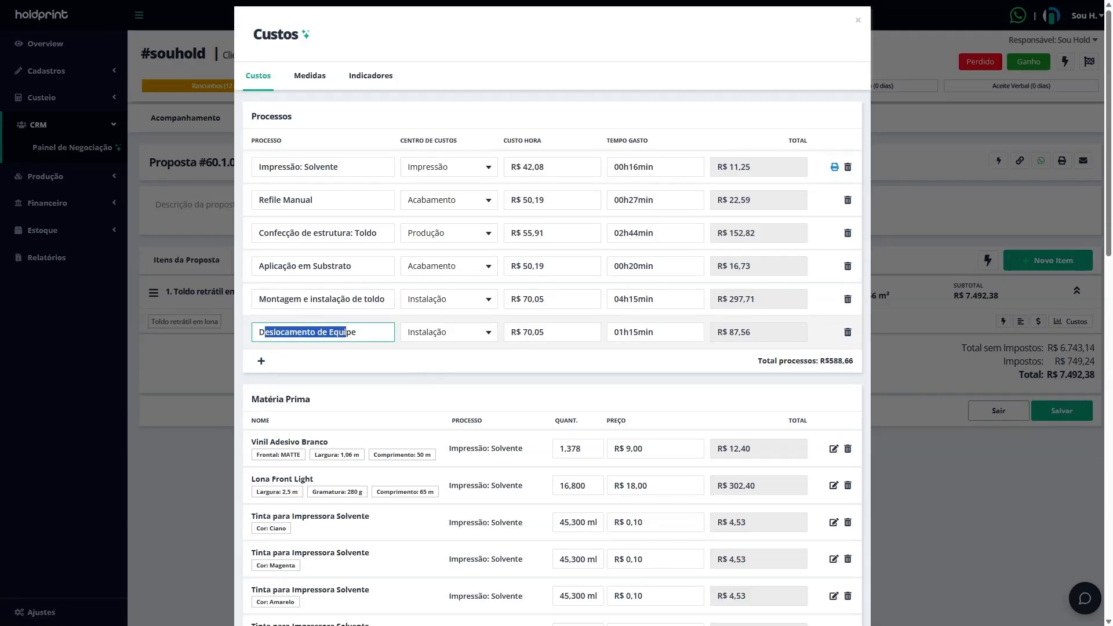
left_click(364, 333)
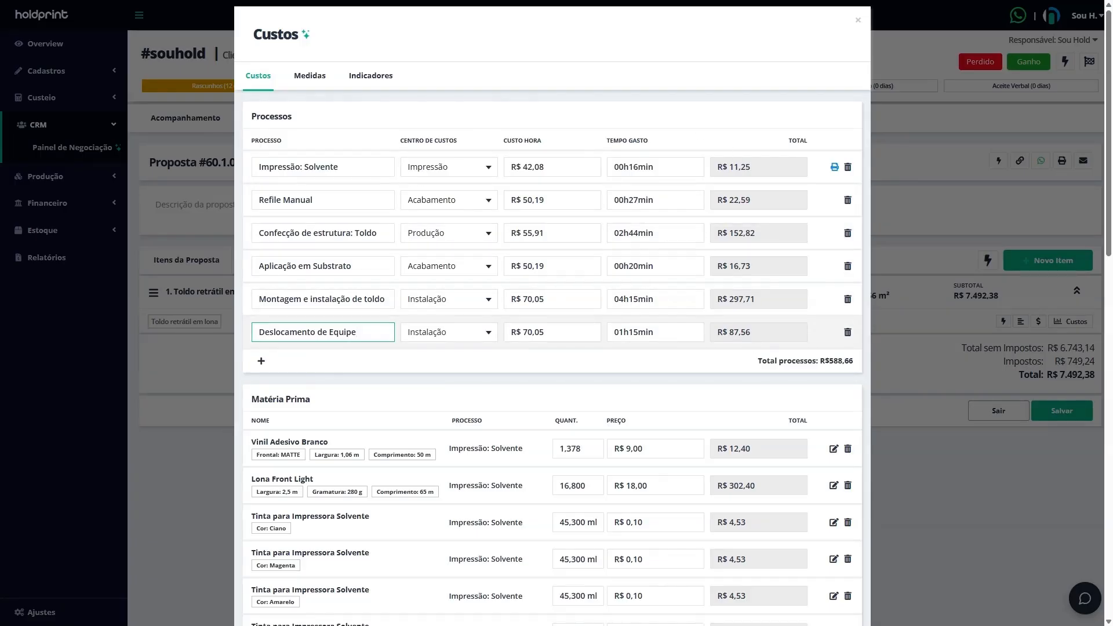
scroll(348, 371, "down", 2)
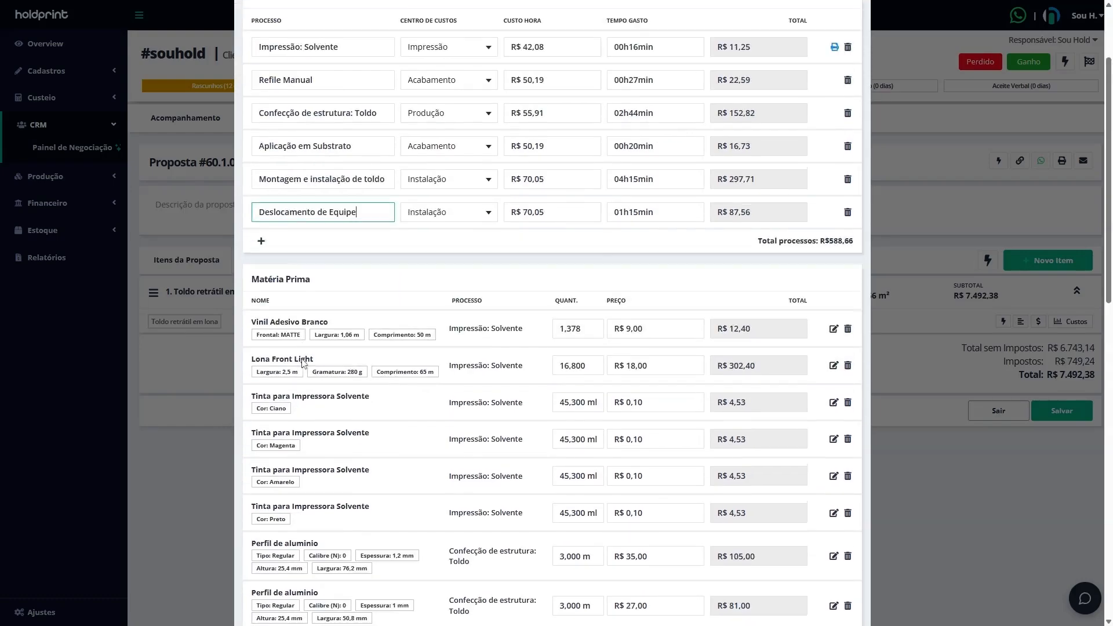
scroll(303, 364, "down", 1)
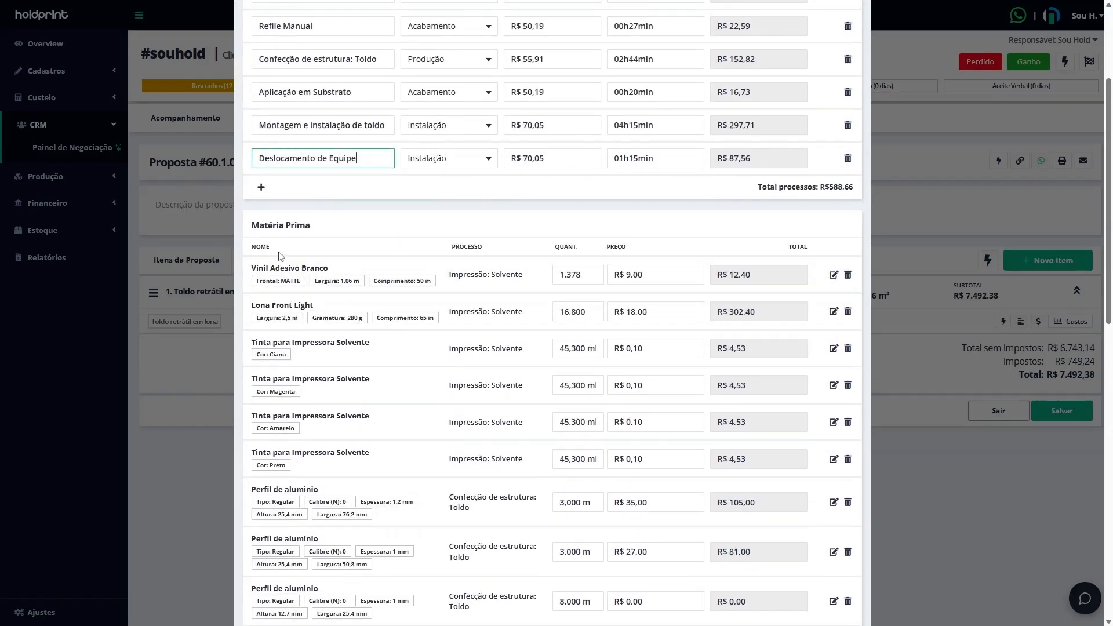
left_click_drag(450, 248, 511, 247)
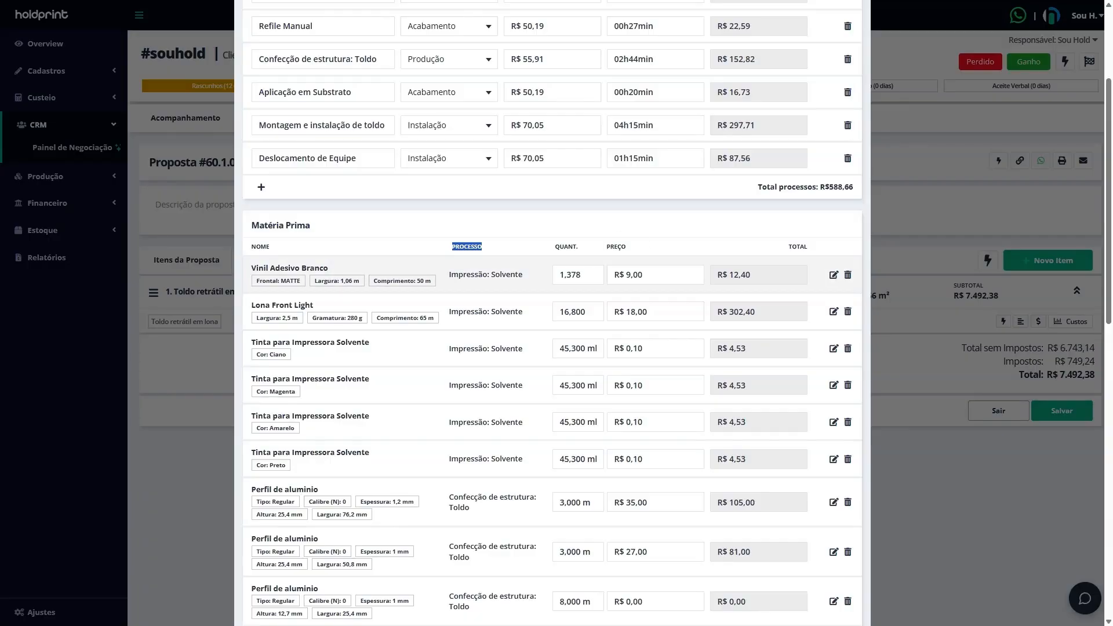
left_click(759, 275)
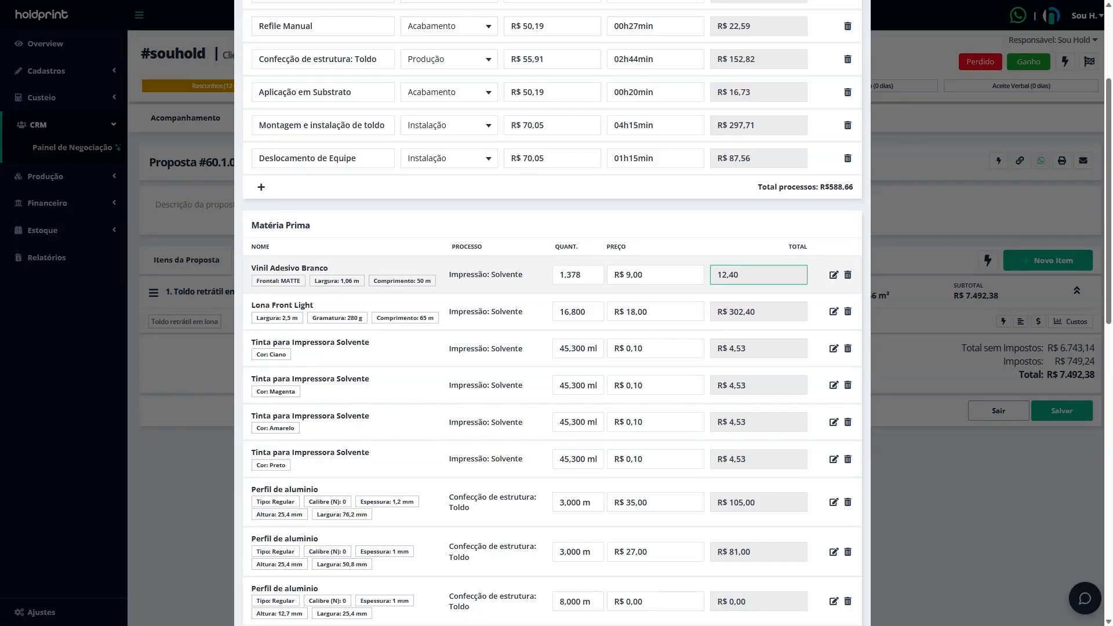
left_click(455, 231)
Inspect the printing details and media layout of the Impressão: Solvente process, and close them
scroll(519, 362, "up", 3)
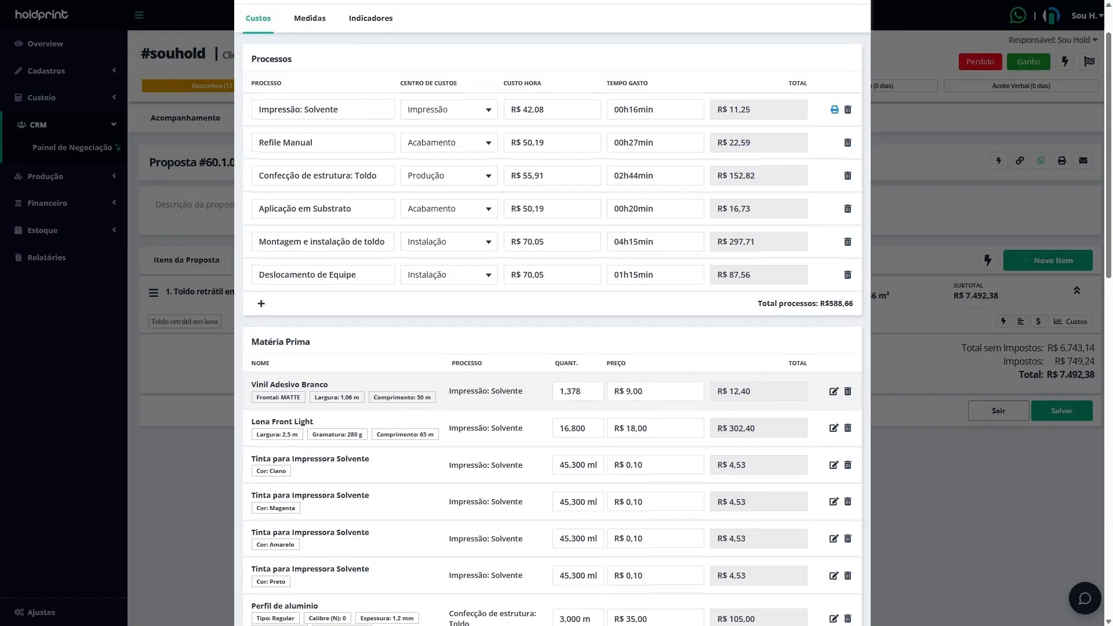
left_click(834, 167)
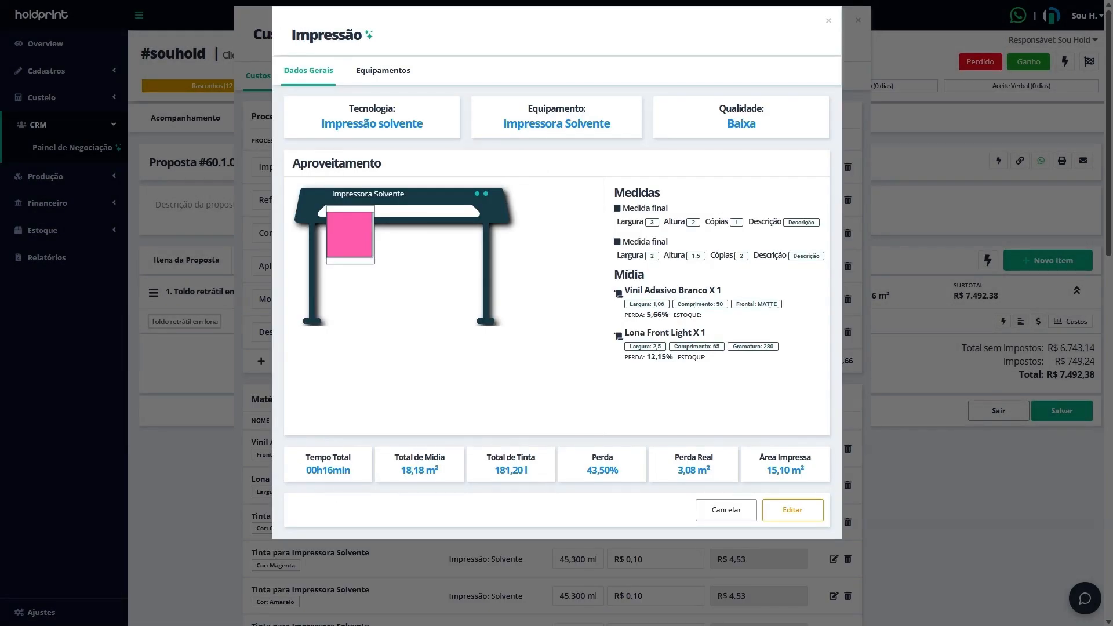
left_click(829, 21)
Review the quantities and prices of the raw materials, from the vinyl and inks through the structural parts to the installation supplies
scroll(432, 355, "down", 3)
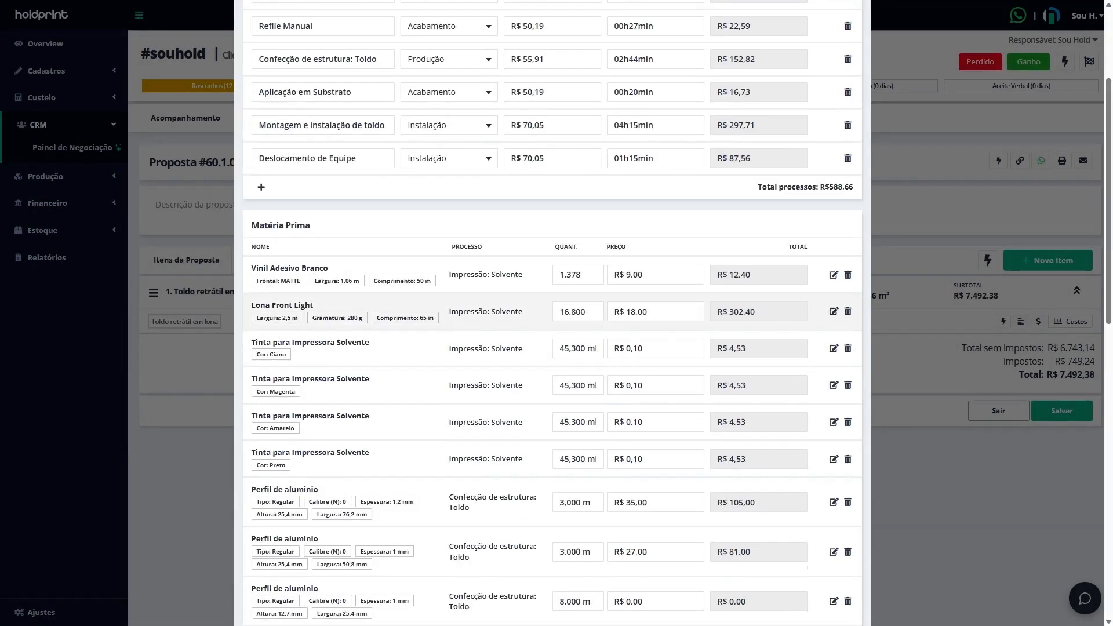
scroll(319, 314, "down", 1)
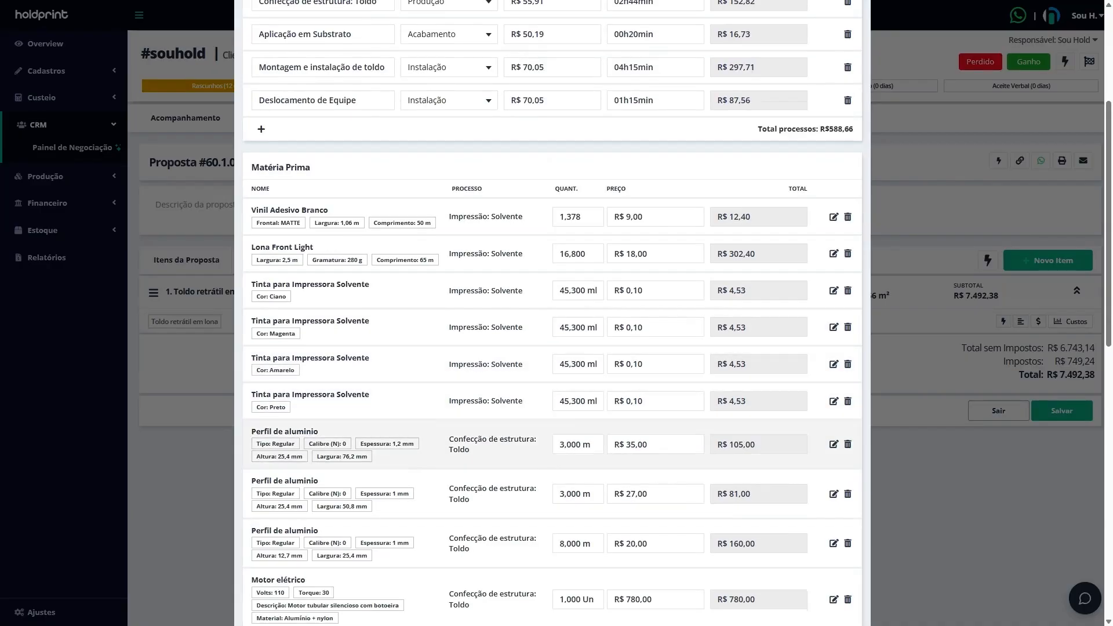
scroll(398, 362, "down", 1)
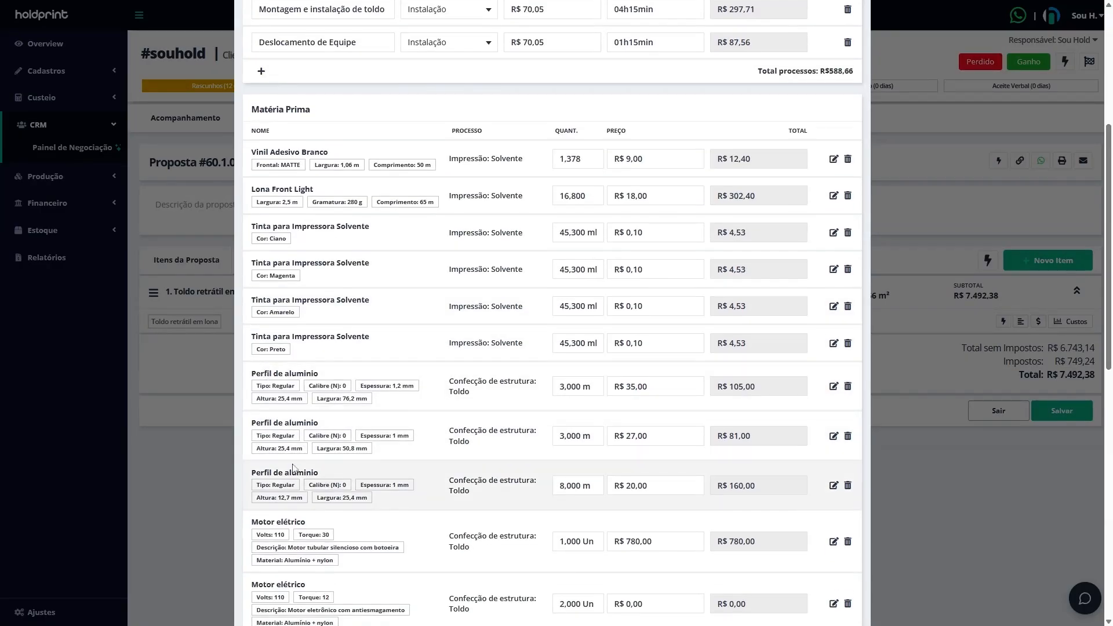
scroll(319, 464, "down", 2)
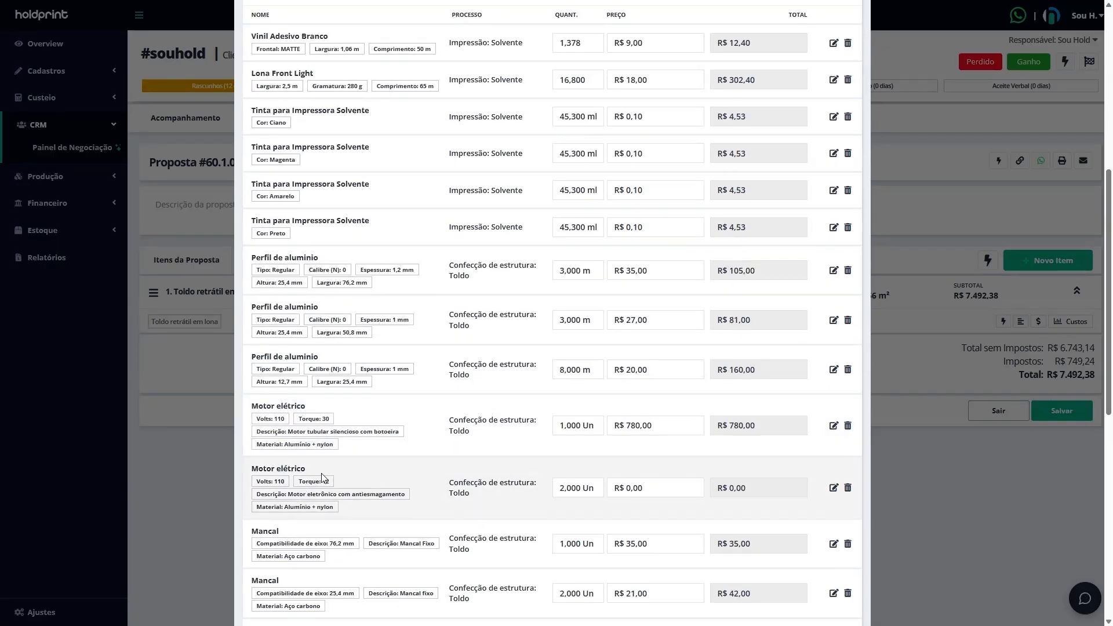
scroll(322, 477, "down", 2)
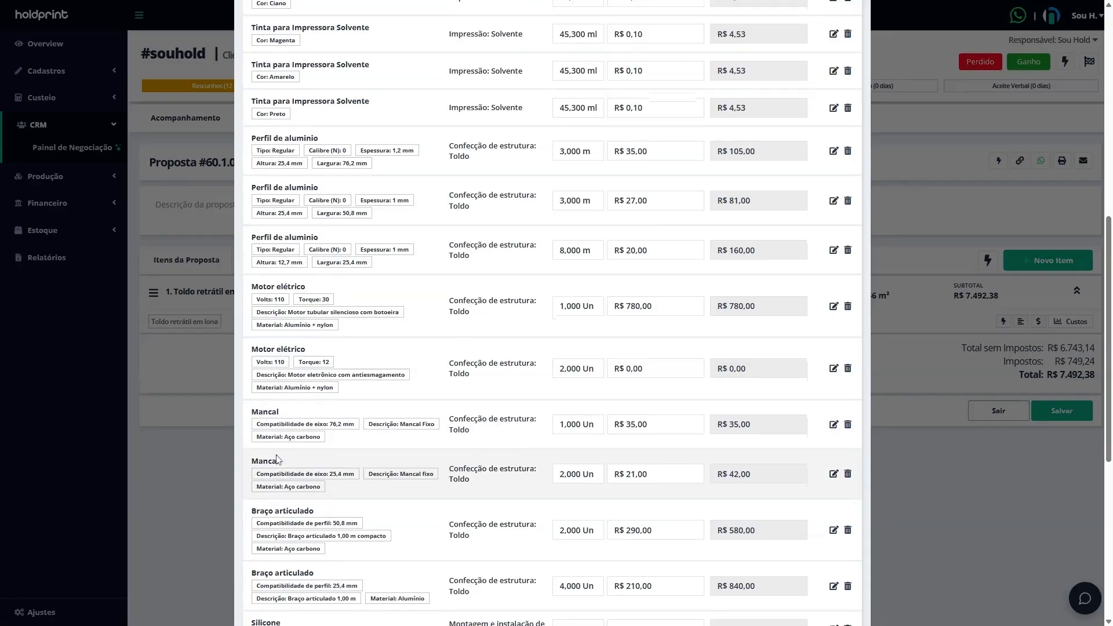
scroll(301, 455, "down", 1)
scroll(313, 453, "down", 2)
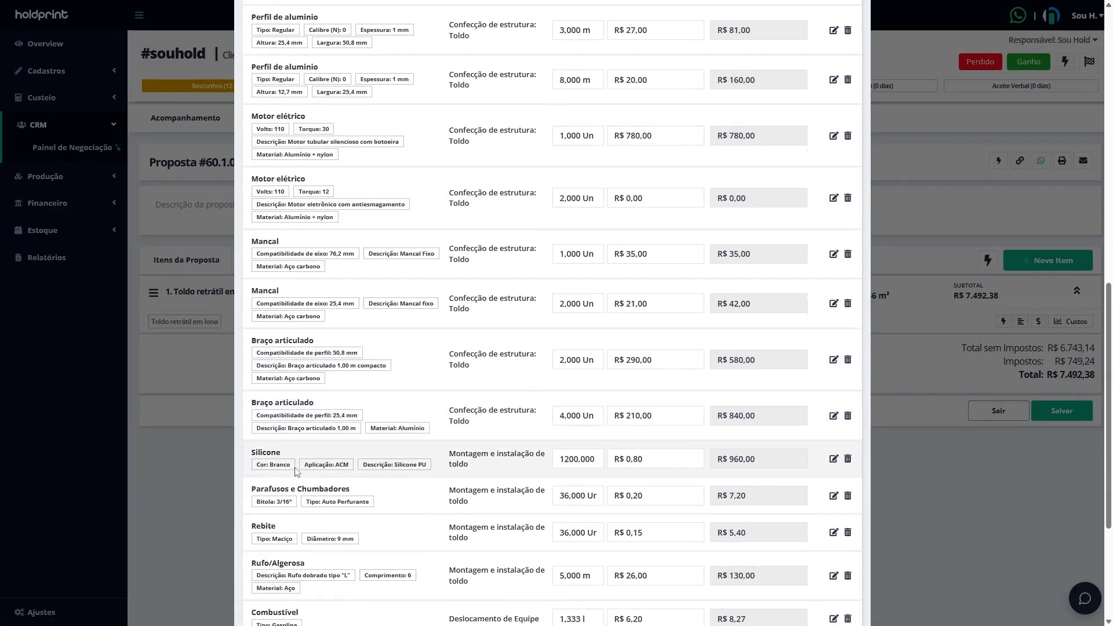
scroll(319, 477, "down", 1)
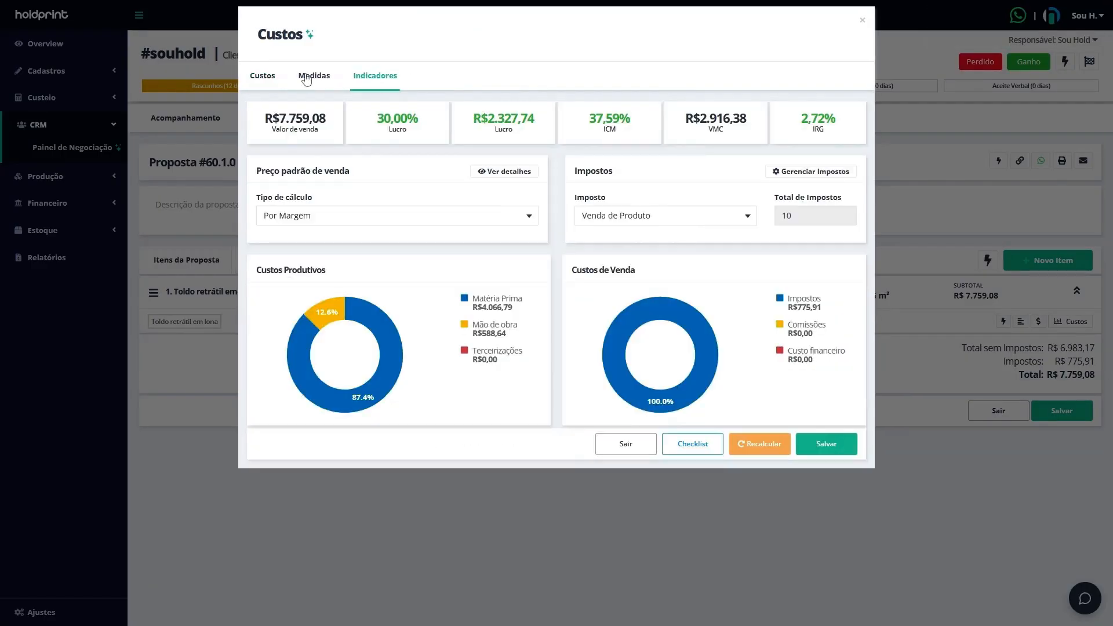
Return from the indicators to the cost breakdown and recheck the prices of the aluminium profiles, motors and bearings
left_click(264, 75)
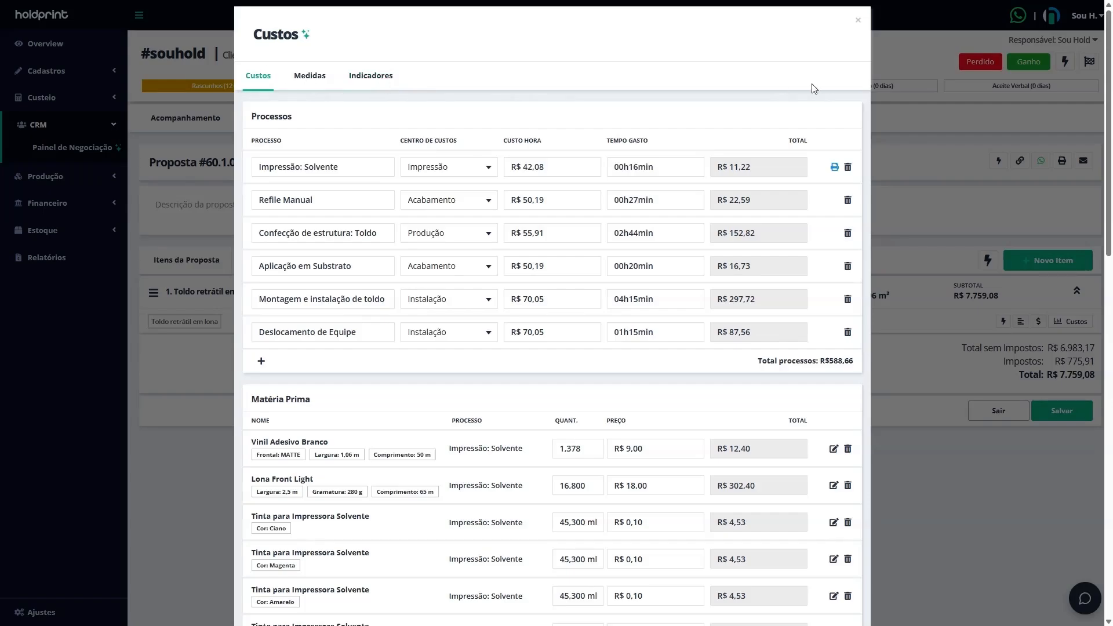
scroll(813, 87, "down", 3)
scroll(736, 87, "down", 2)
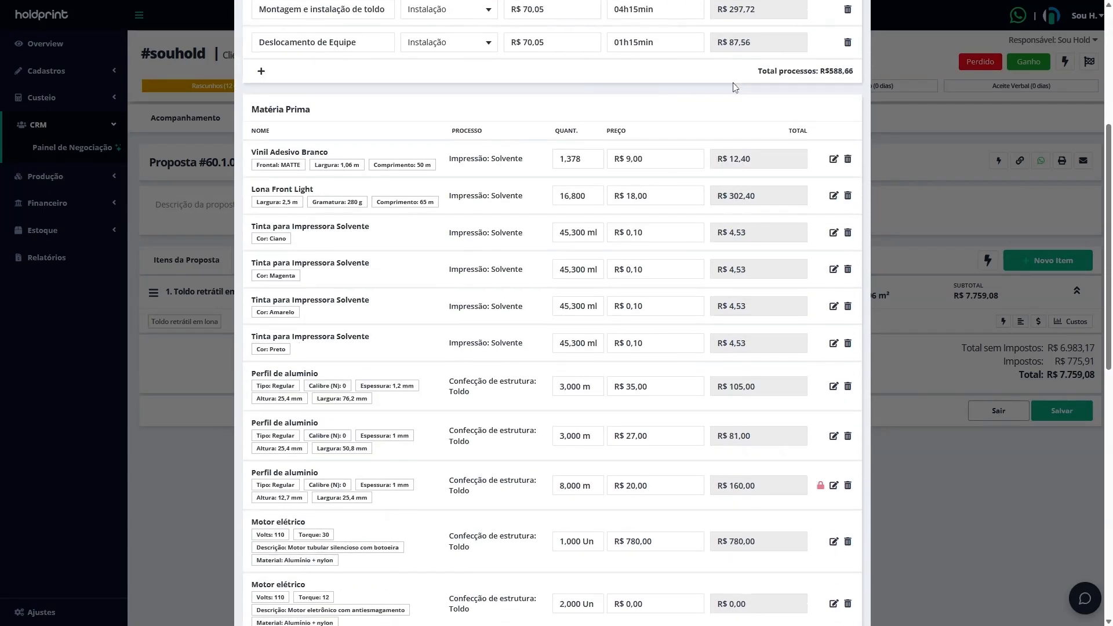
scroll(735, 87, "down", 5)
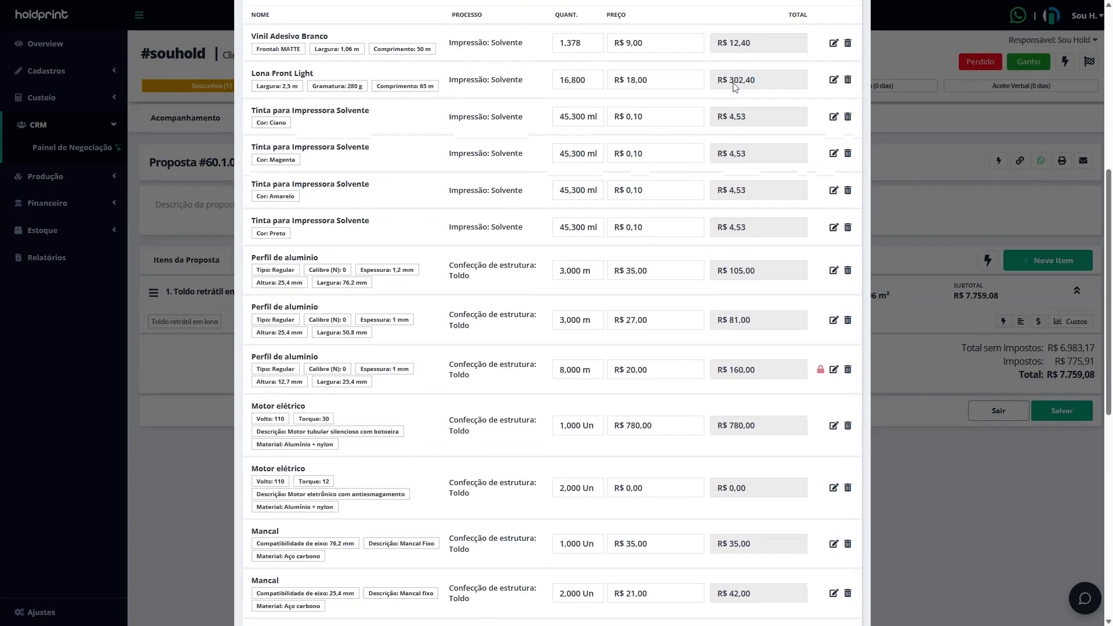